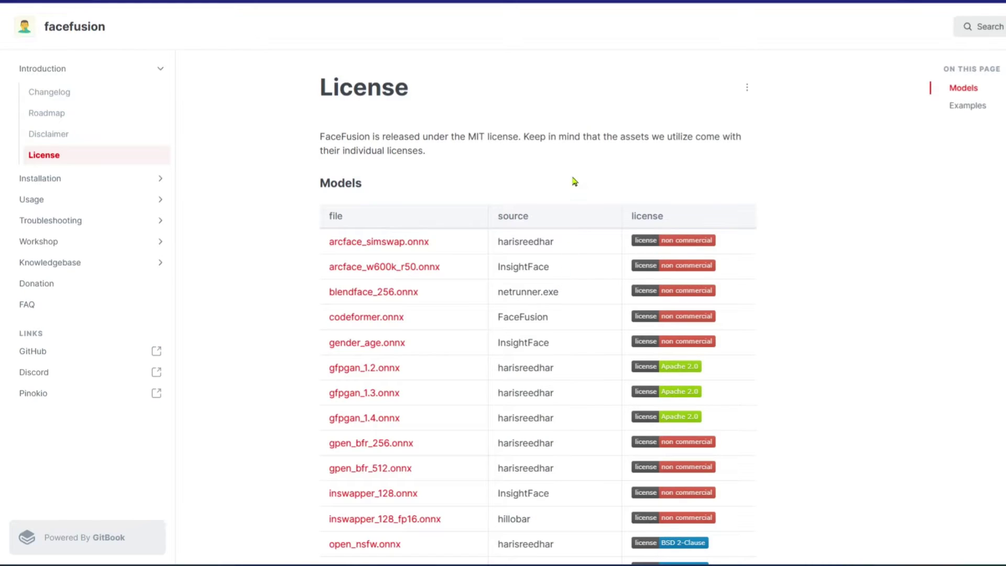
Step: Scroll down the page and briefly view the Extras tab before returning to text-to-image
scroll(573, 126, "down", 2)
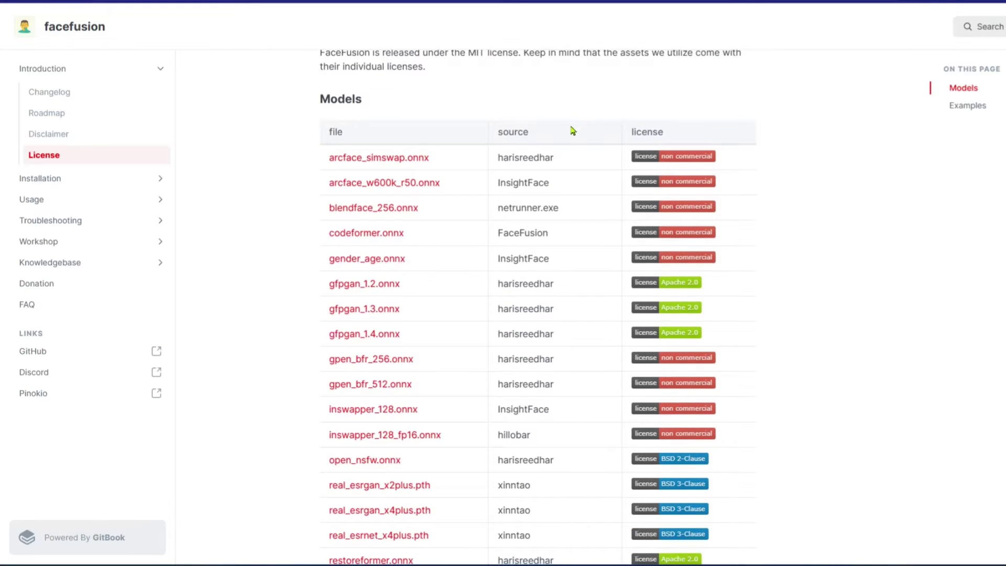
scroll(572, 131, "down", 4)
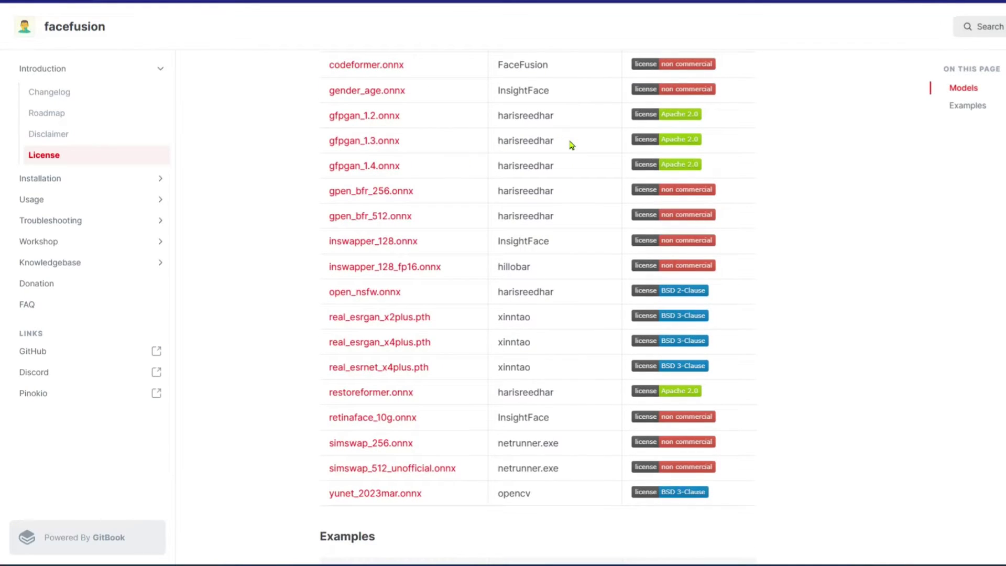
scroll(571, 145, "down", 2)
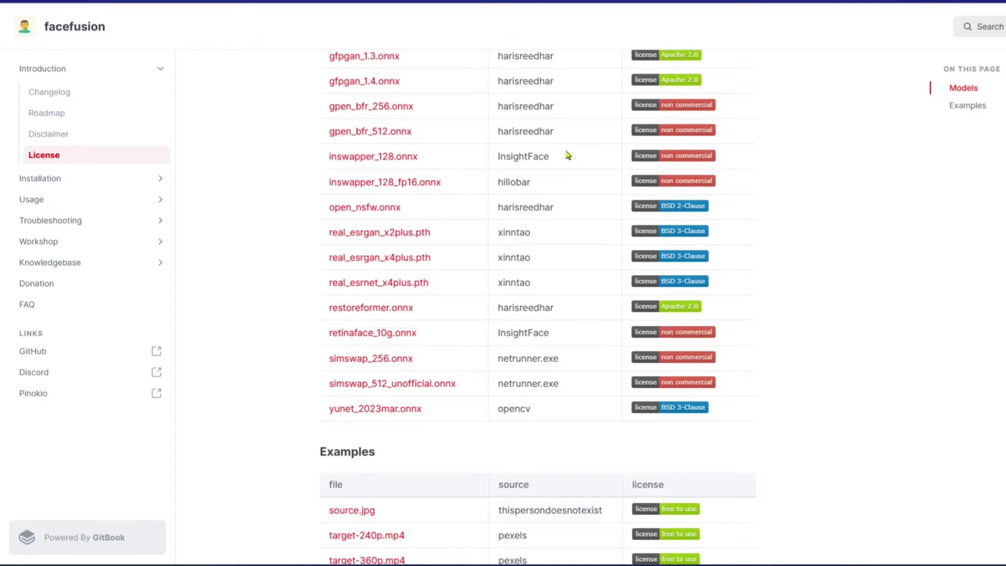
scroll(568, 157, "down", 2)
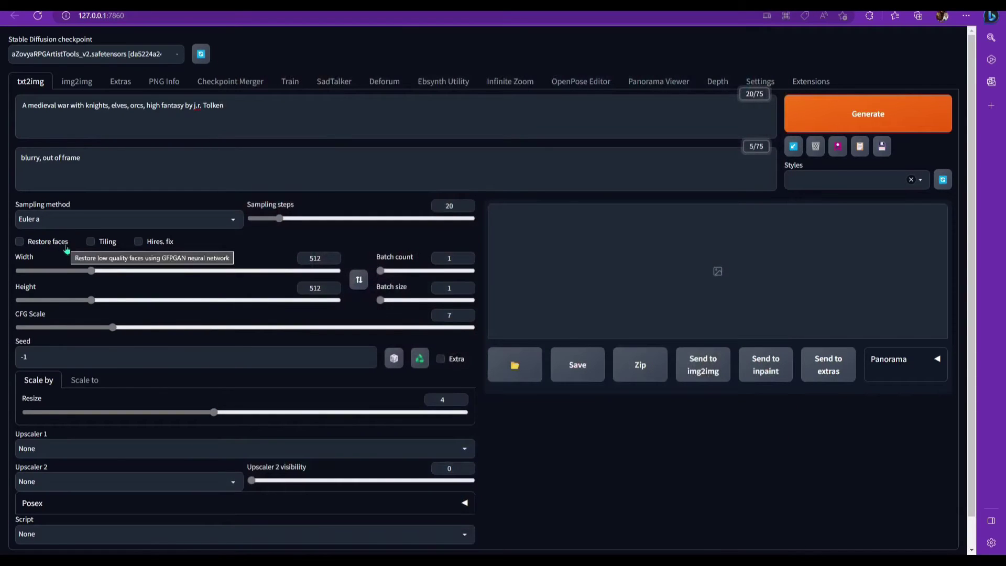
left_click(121, 80)
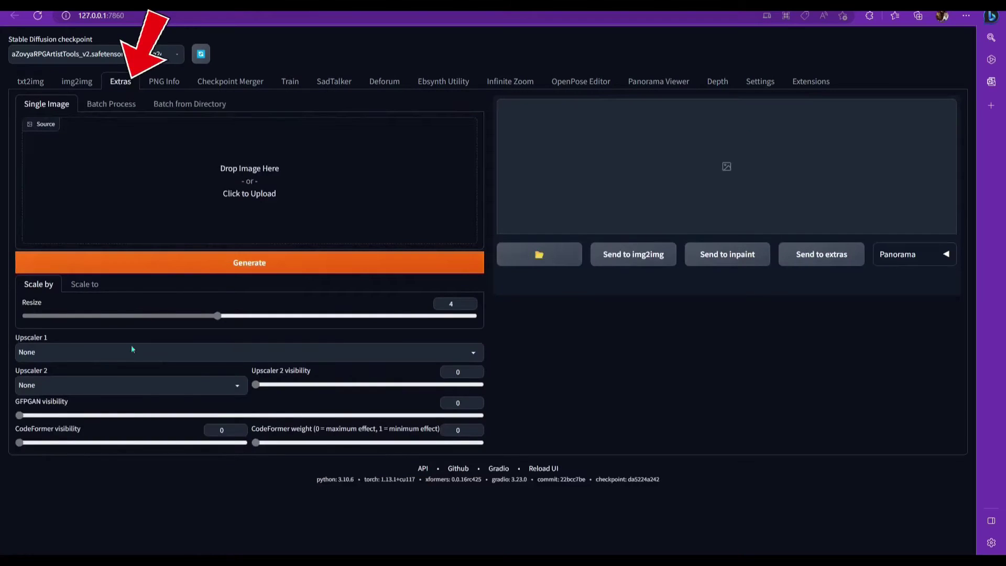
left_click(31, 81)
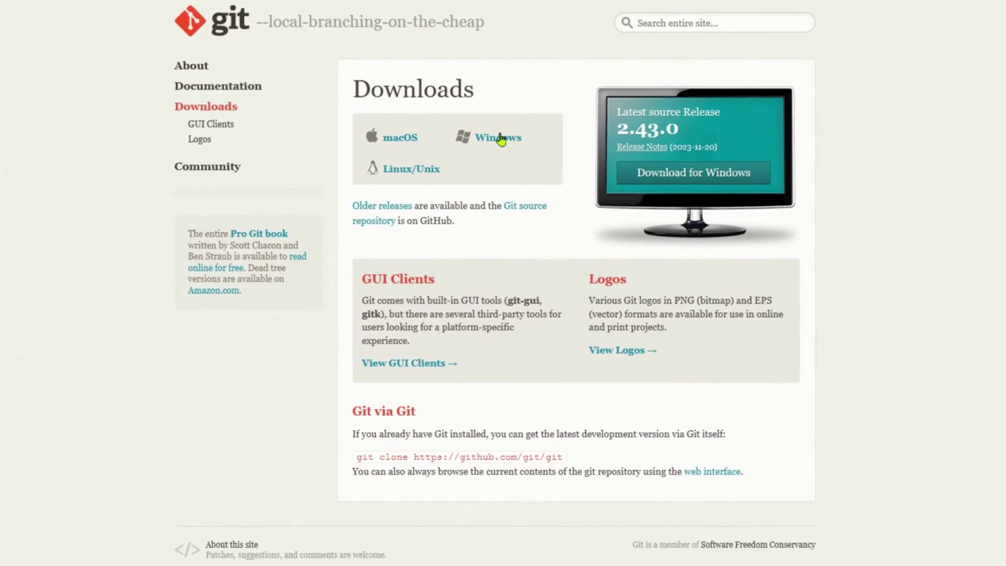
Step: Open the Git for Windows download page, then install Python with 'Add Python 3.10 to PATH' ticked
left_click(516, 143)
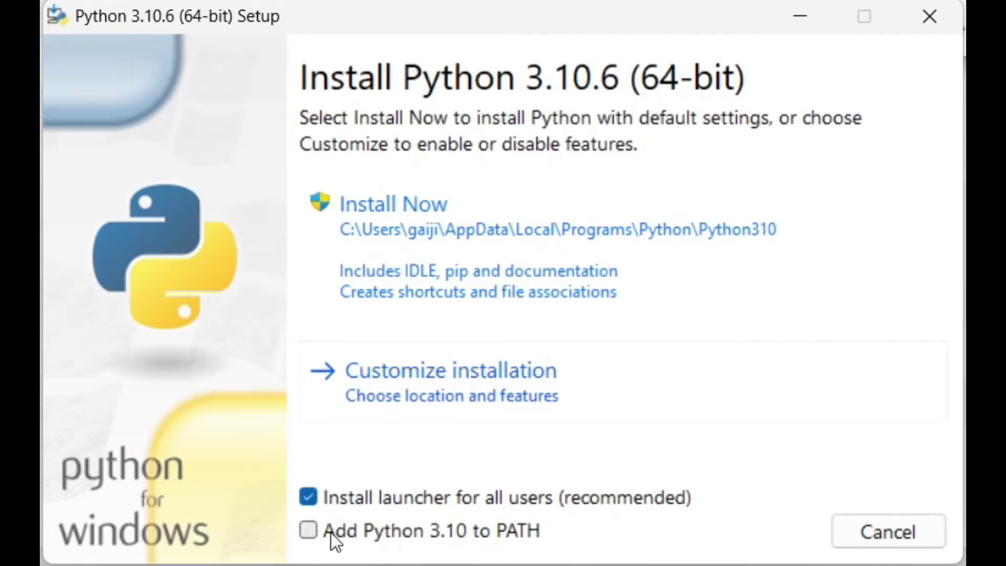
left_click(308, 534)
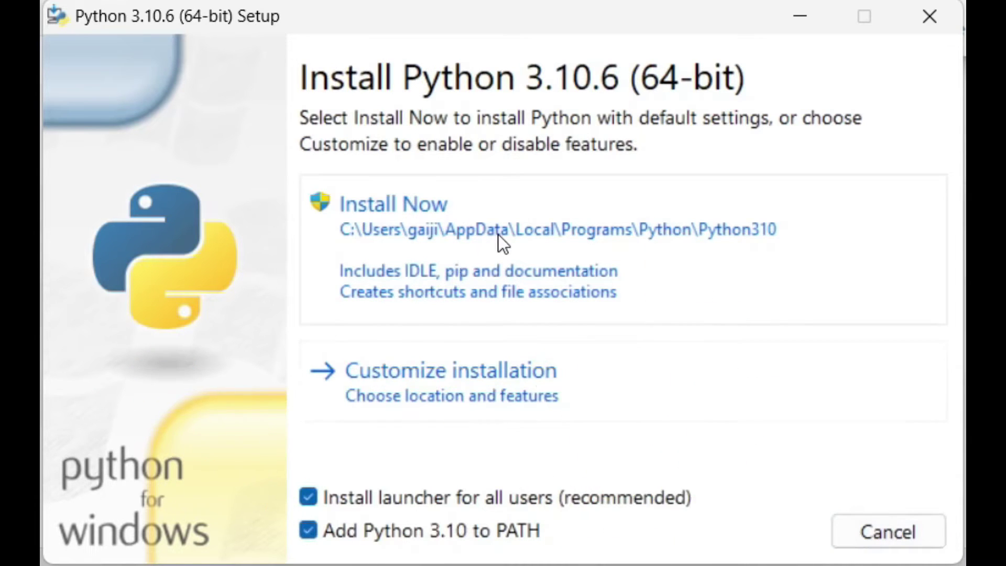
left_click(498, 287)
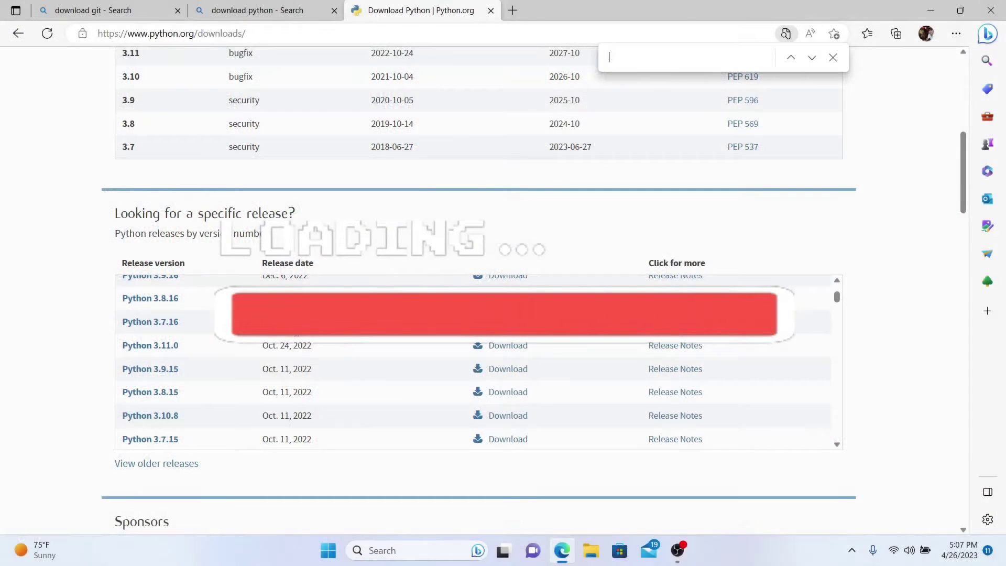
Step: Find the Python 3.10.6 release page and download its Windows installer (64-bit)
type("3.10.6")
left_click(162, 364)
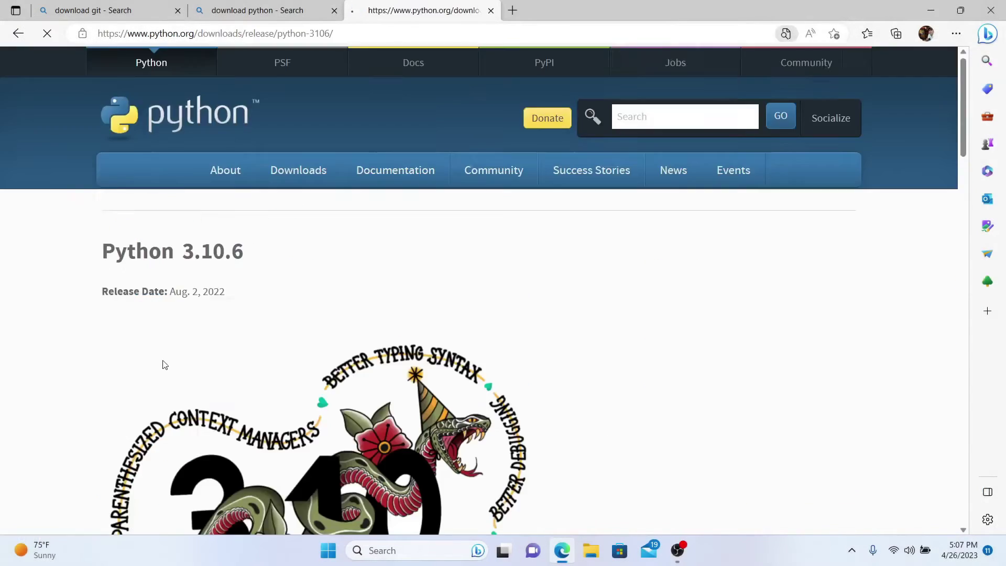
left_click_drag(133, 250, 334, 298)
left_click(336, 304)
left_click_drag(103, 250, 247, 250)
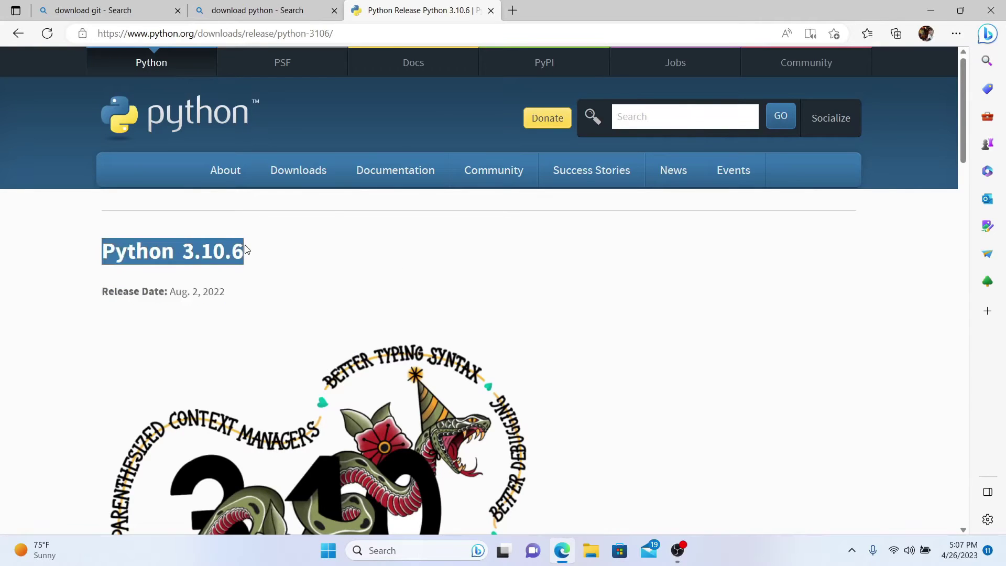
scroll(262, 314, "down", 20)
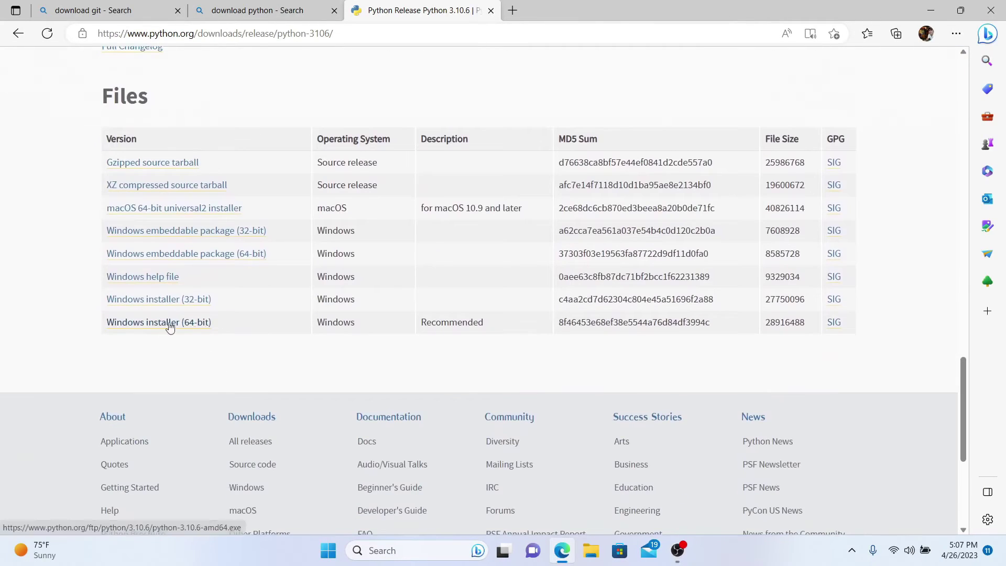
left_click(189, 322)
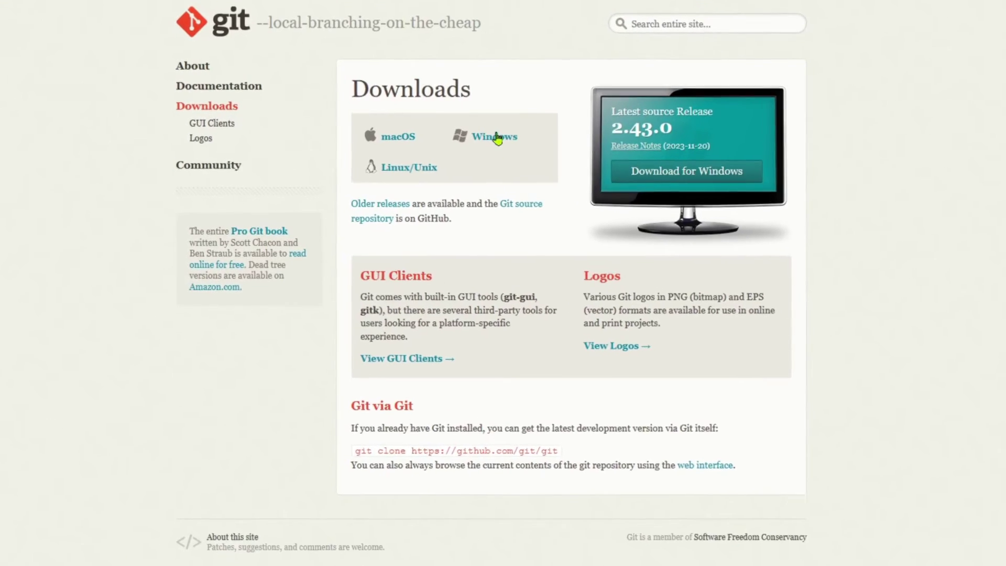
Step: Run Git 2.40.1 setup, accepting the licence and every default option, and start the installation
left_click(500, 136)
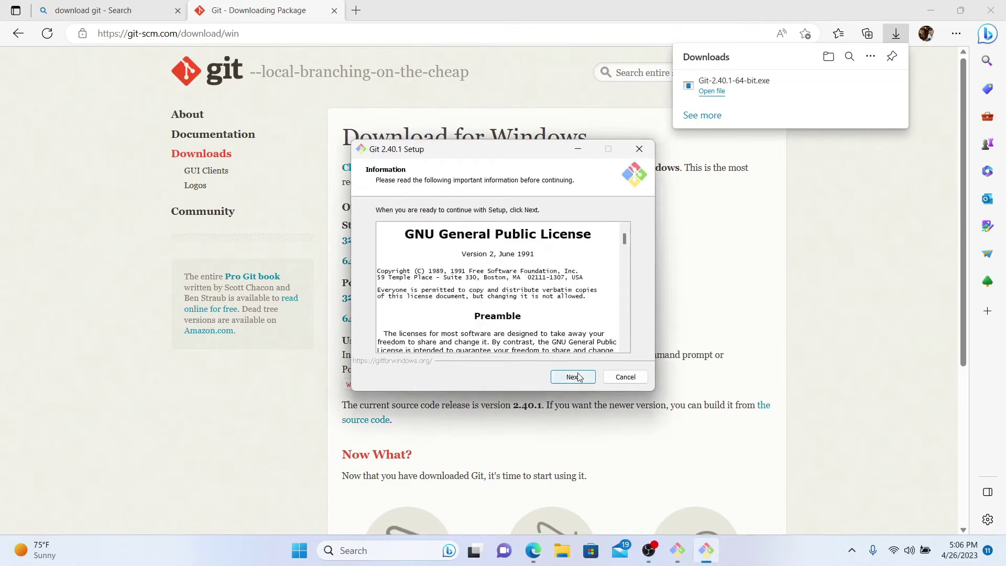
left_click(573, 377)
left_click(572, 377)
left_click(573, 377)
left_click(573, 377)
left_click(572, 377)
left_click(572, 377)
left_click(573, 377)
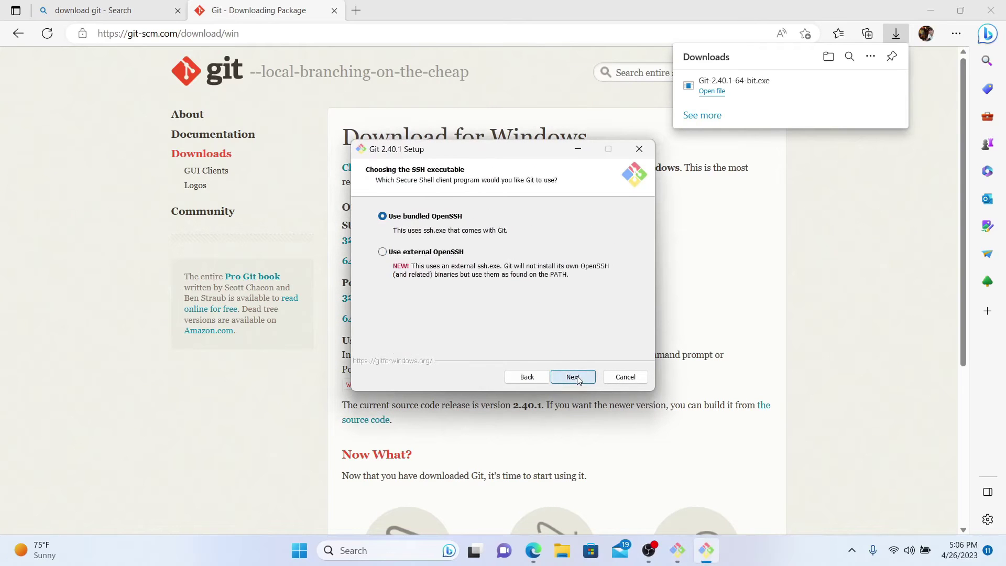
left_click(572, 376)
left_click(573, 376)
left_click(573, 376)
left_click(573, 376)
left_click(573, 376)
left_click(572, 377)
left_click(573, 377)
left_click(573, 377)
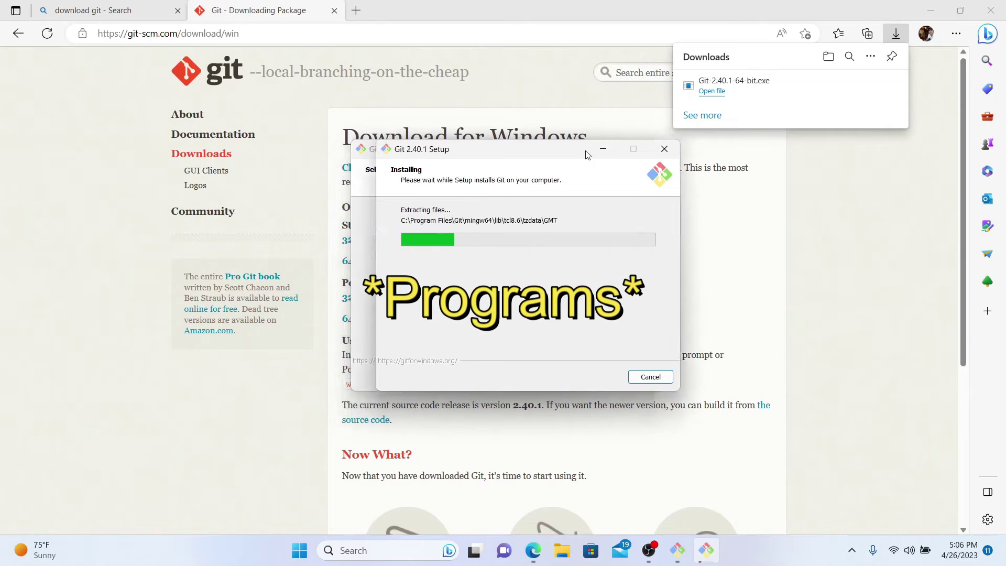
left_click_drag(562, 155, 541, 134)
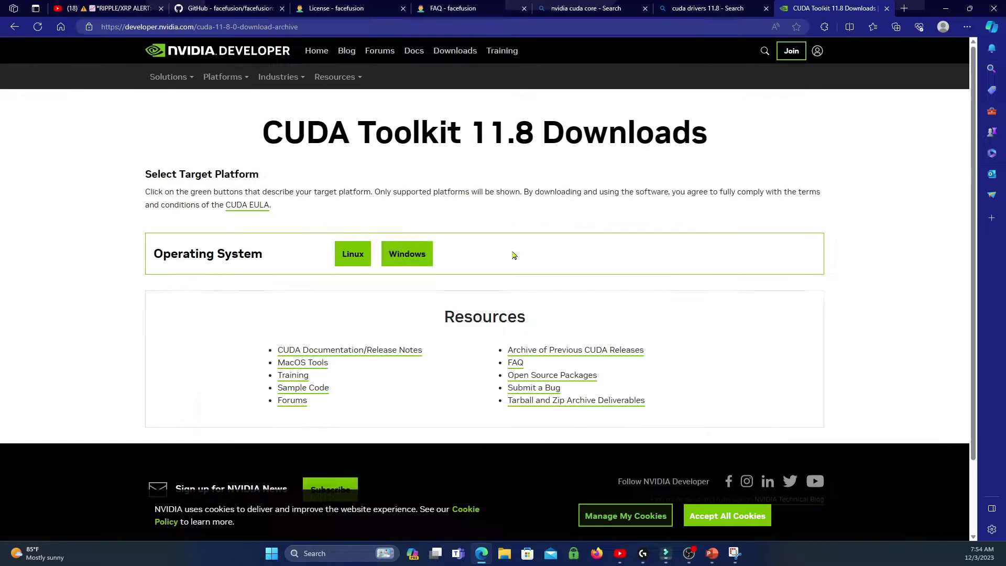
Step: Select Windows, x86_64, version 11, exe (local) and download the 3.0 GB CUDA 11.8 installer
left_click(416, 255)
left_click(368, 297)
scroll(382, 261, "down", 1)
left_click(382, 250)
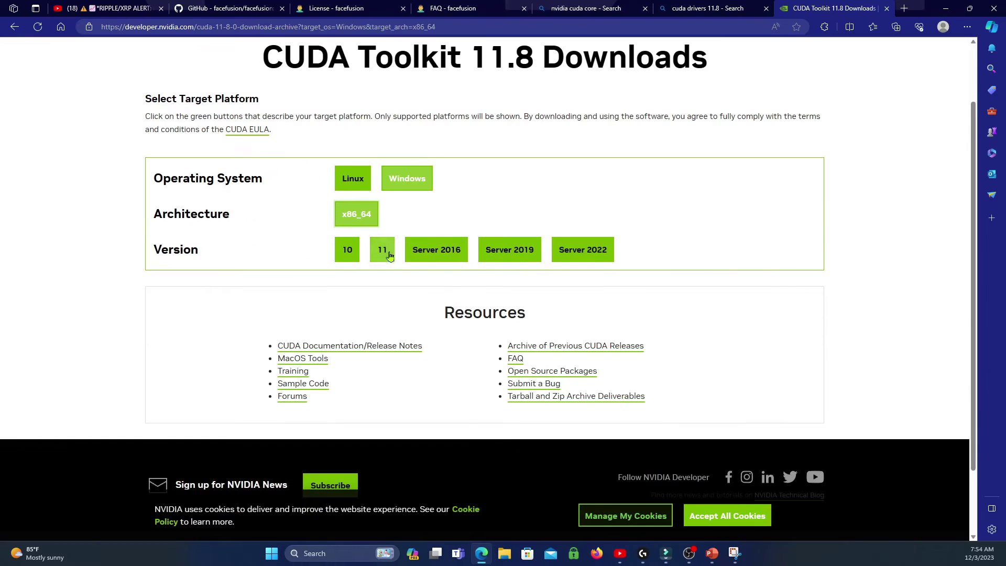
left_click(365, 291)
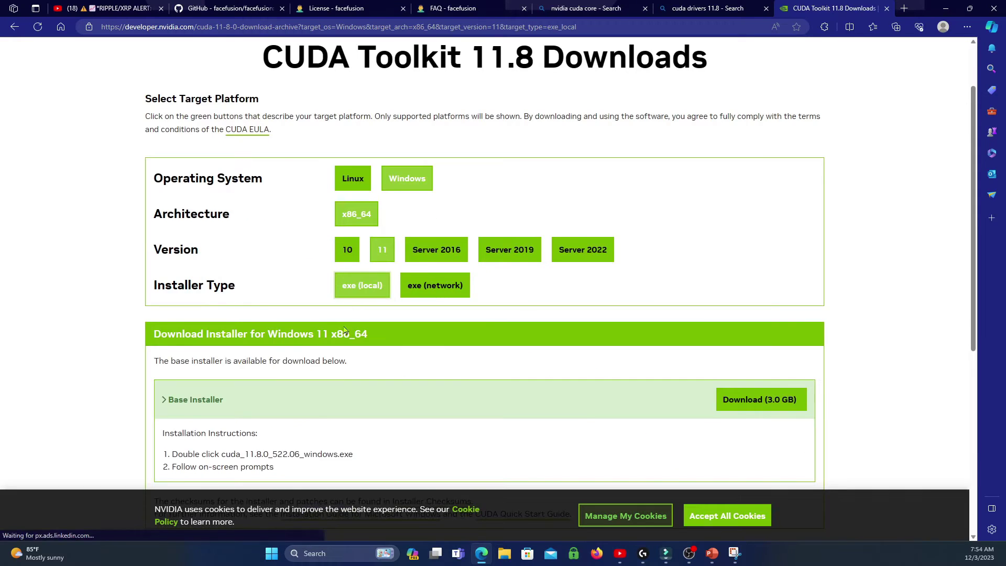
scroll(676, 258, "down", 3)
left_click(757, 253)
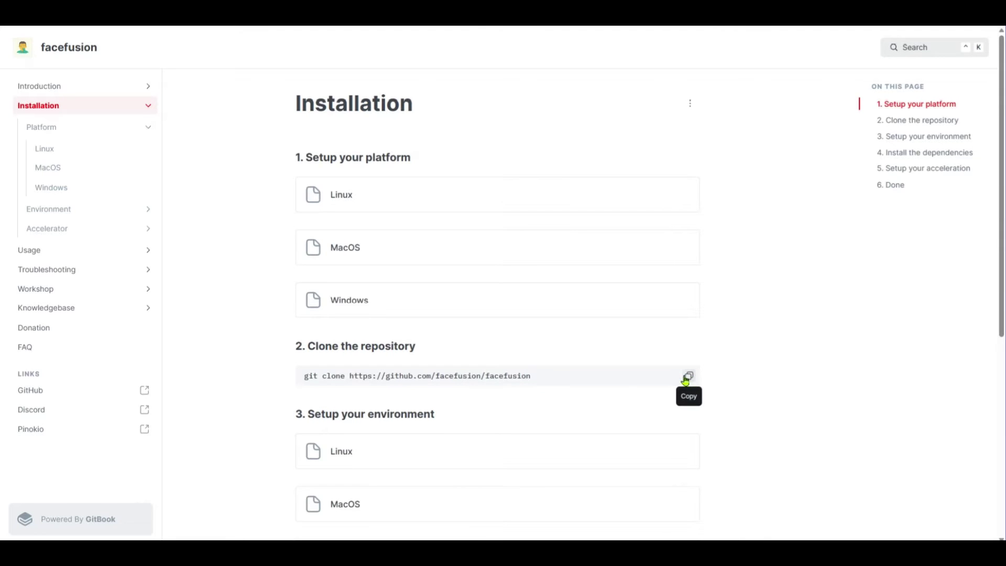
Step: Copy the git clone command and launch cmd from the FaceFusionTutorial folder's address bar
left_click(686, 378)
key("alt+Tab")
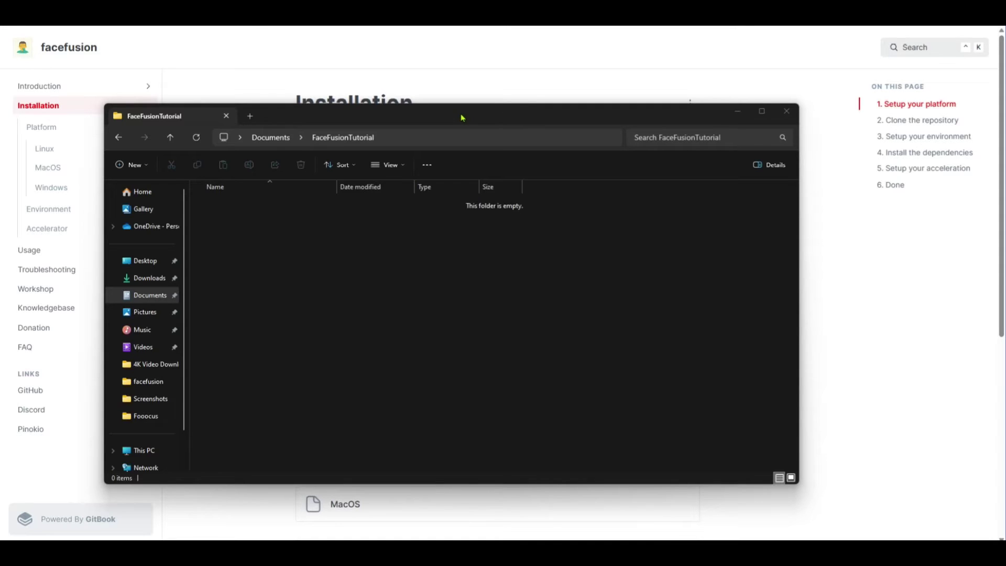
left_click(414, 137)
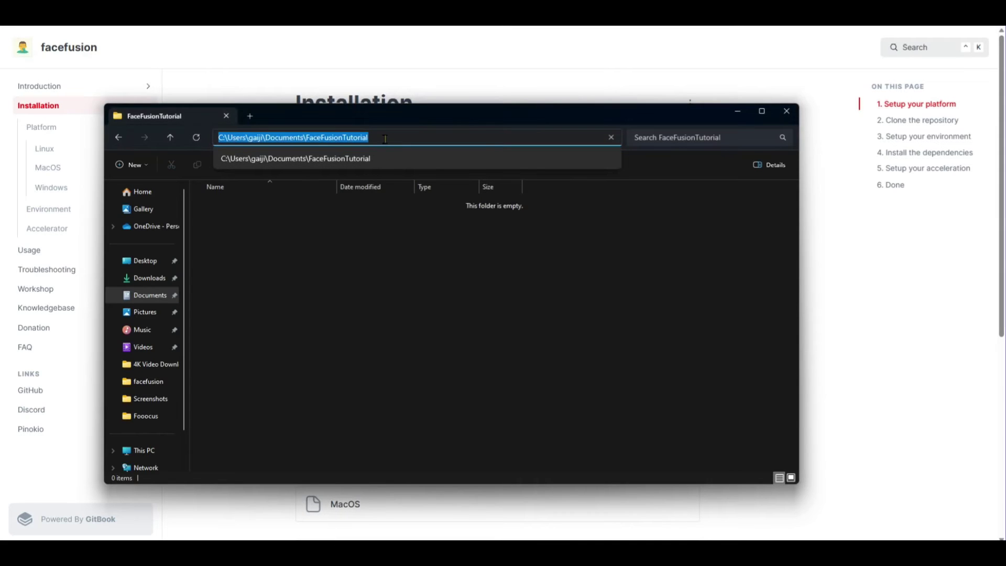
type("cmd")
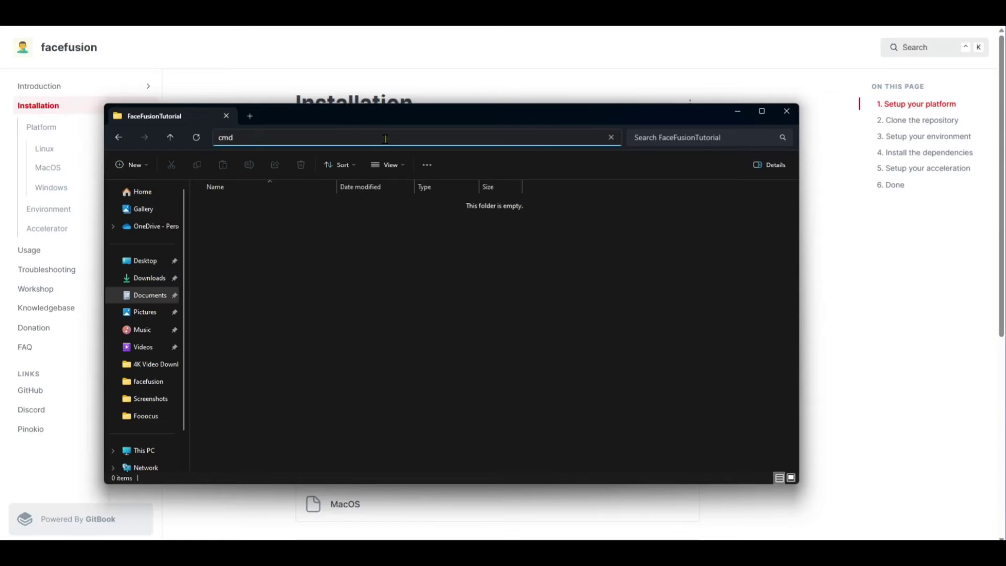
key("Return")
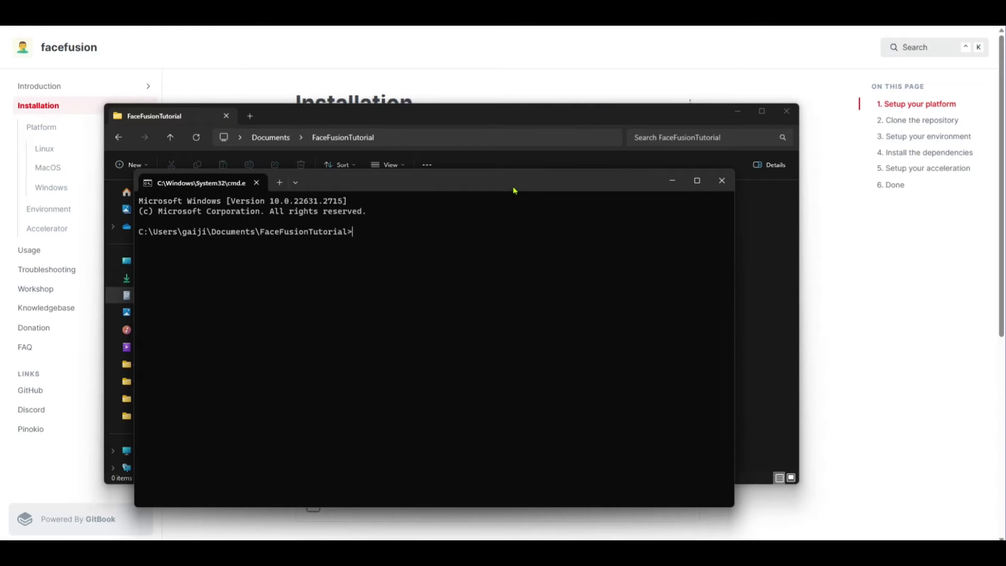
Step: Paste and run the git clone command for the facefusion repository
left_click_drag(579, 188, 615, 175)
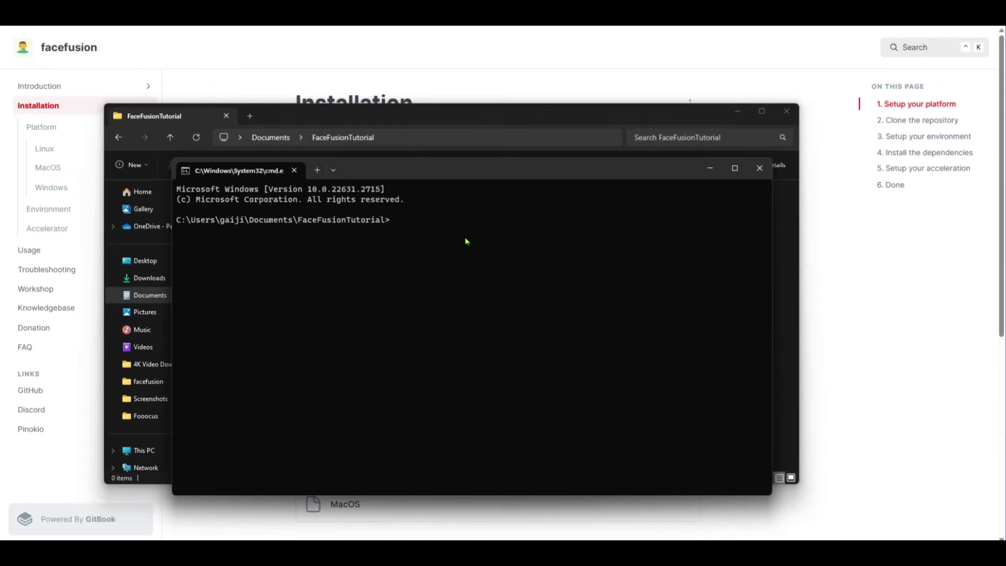
key("ctrl+v")
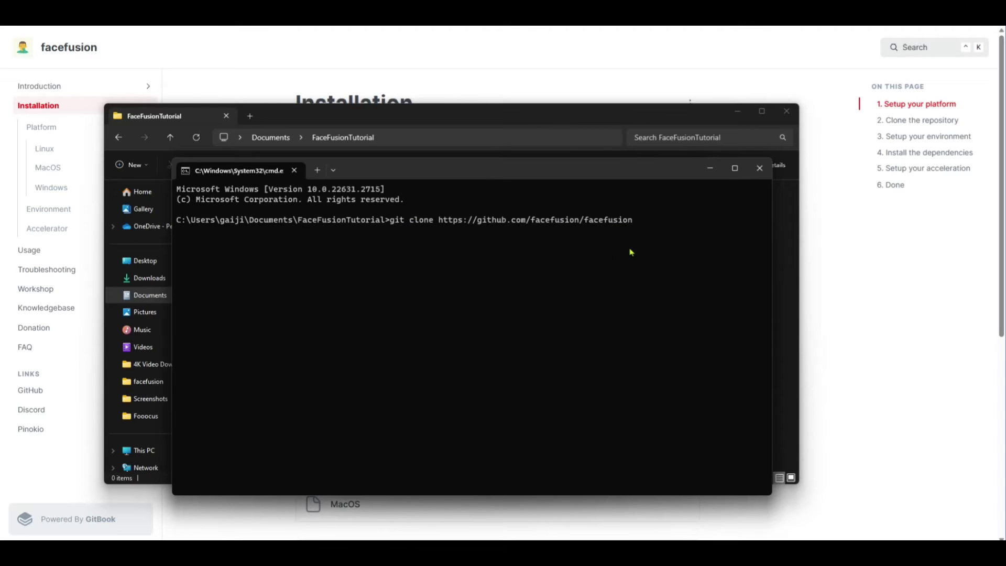
key("Return")
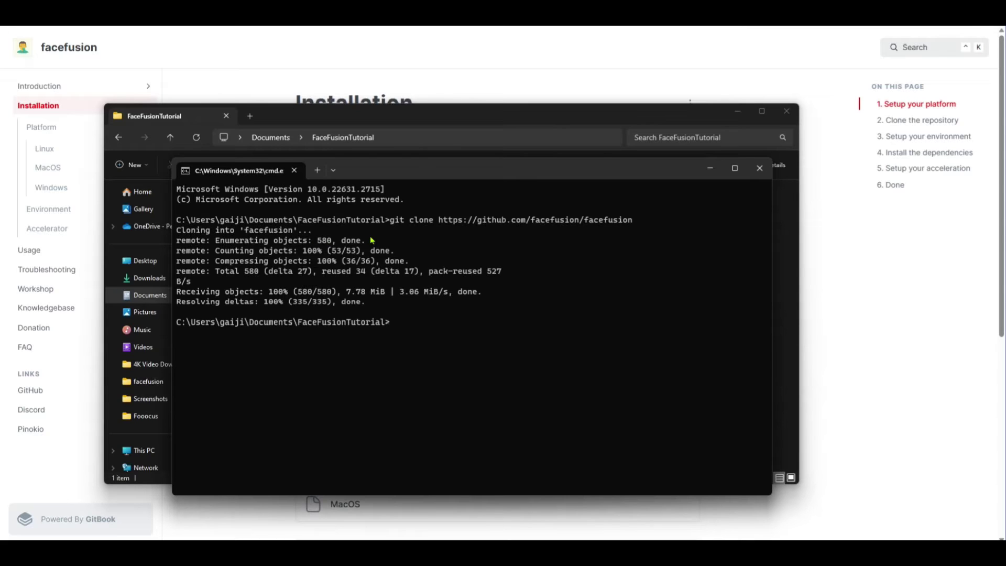
Step: Change into facefusion, create the environment with python -m venv venv, and check the venv folder
type("cd facefusion")
key("Return")
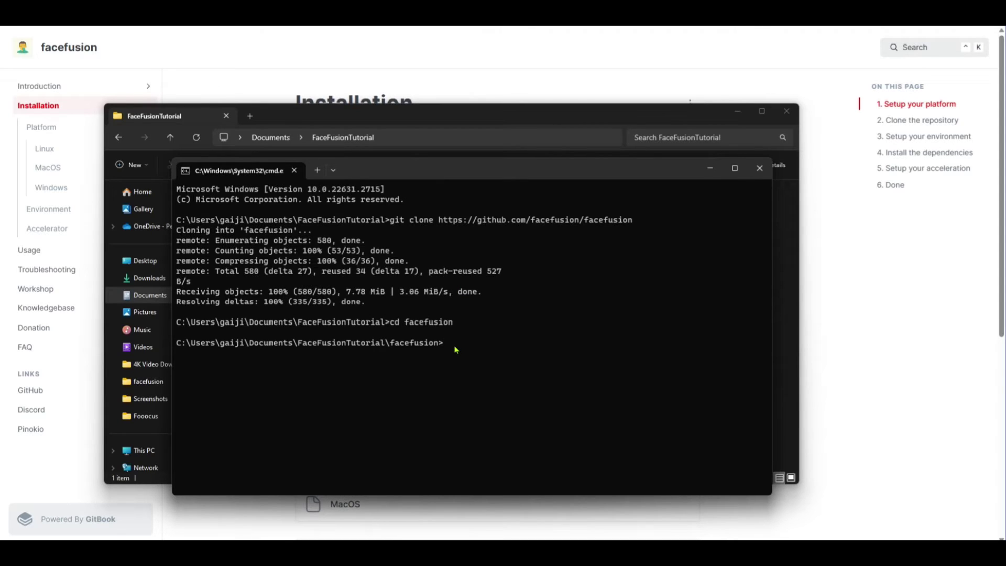
type("python -m venv venv")
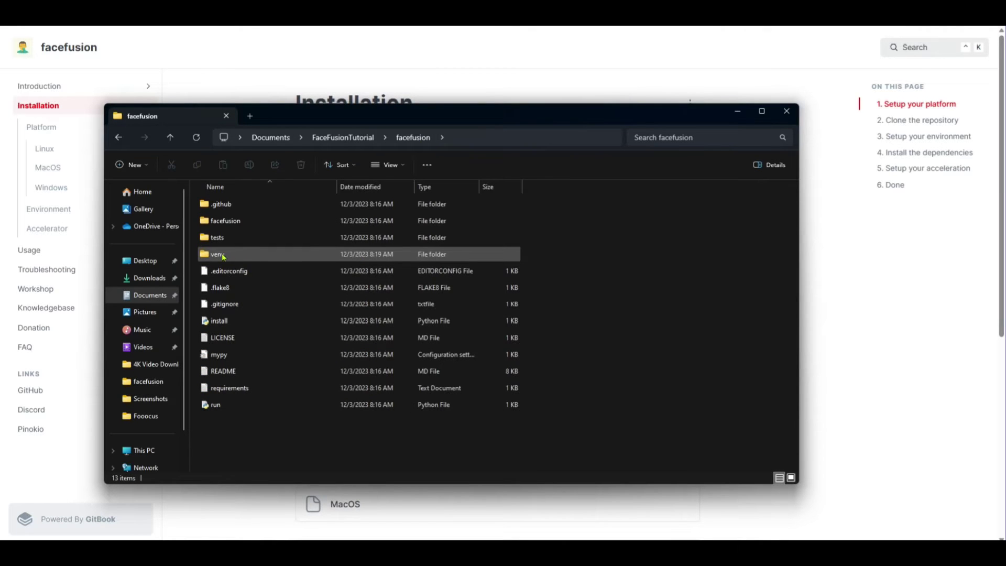
double_click(223, 255)
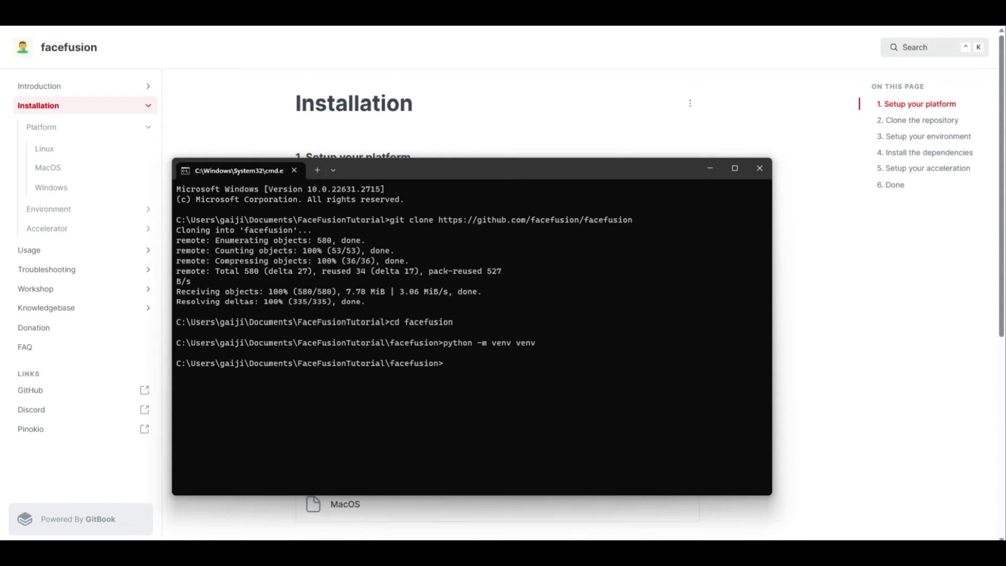
Step: Run venv\scripts\activate.bat, retyping it after a typo, then paste the installer command
type("ve")
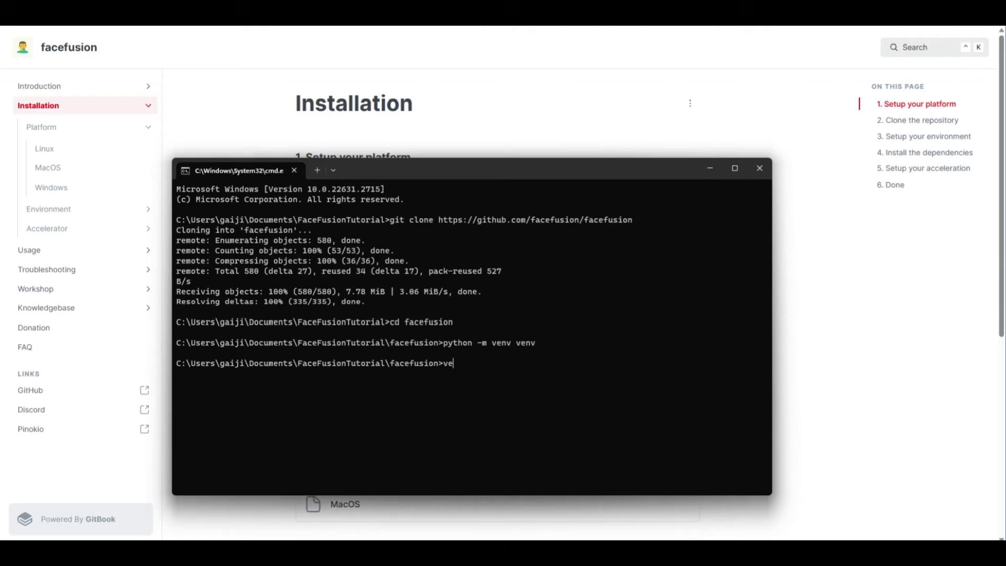
type("vn\\scripts\\activate.bat")
key("Return")
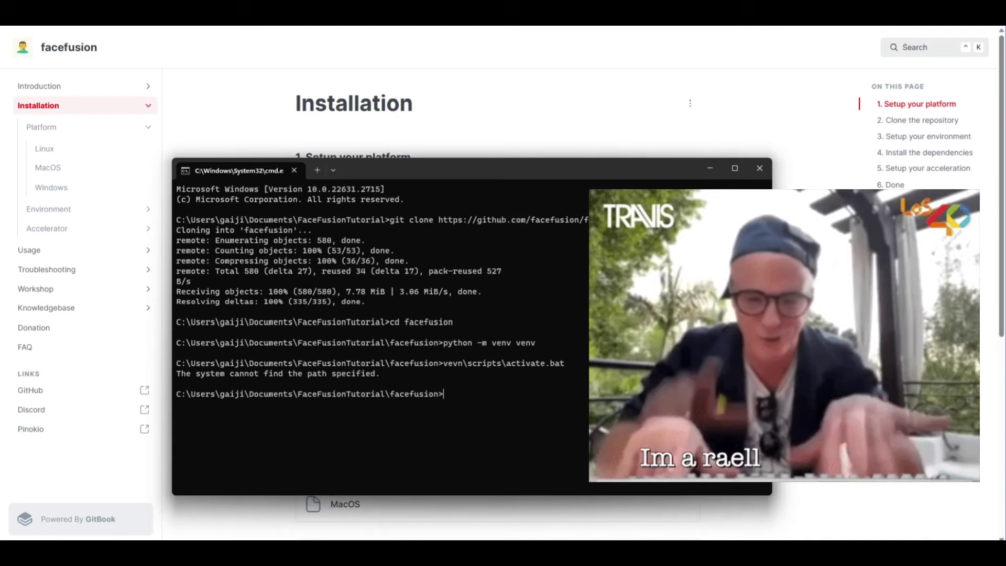
type("venv\\s")
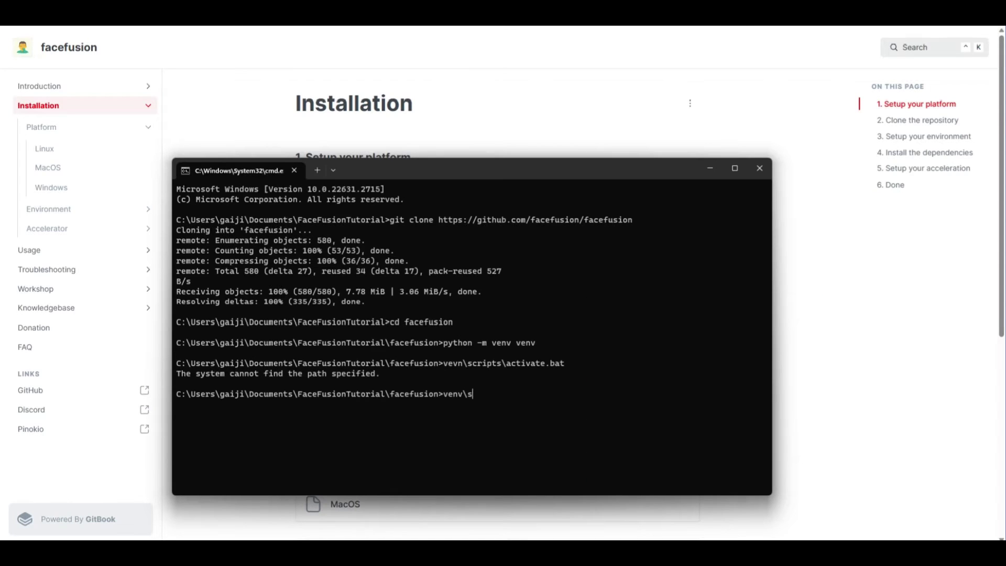
type("cripts\\activate.bat")
key("Return")
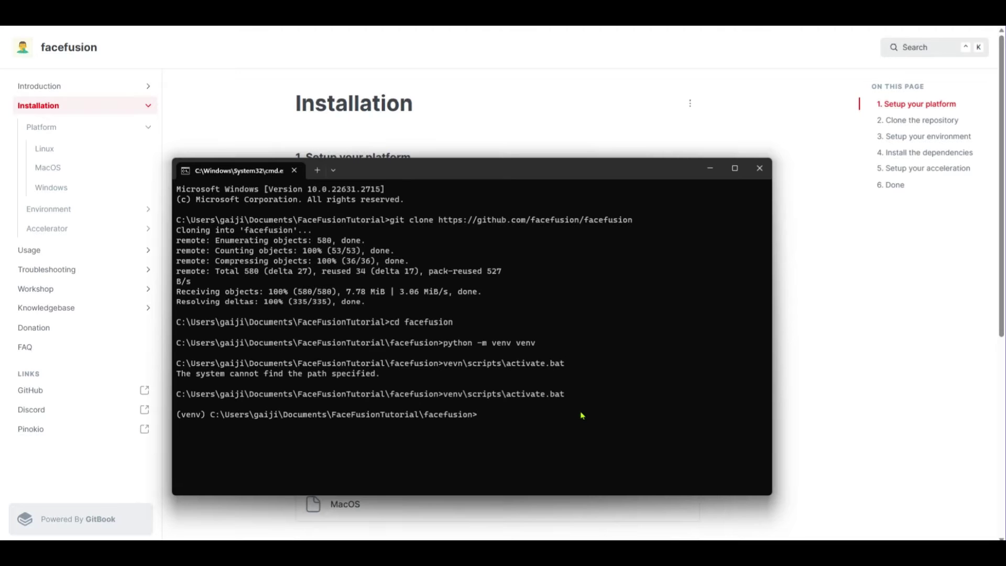
key("ctrl+v")
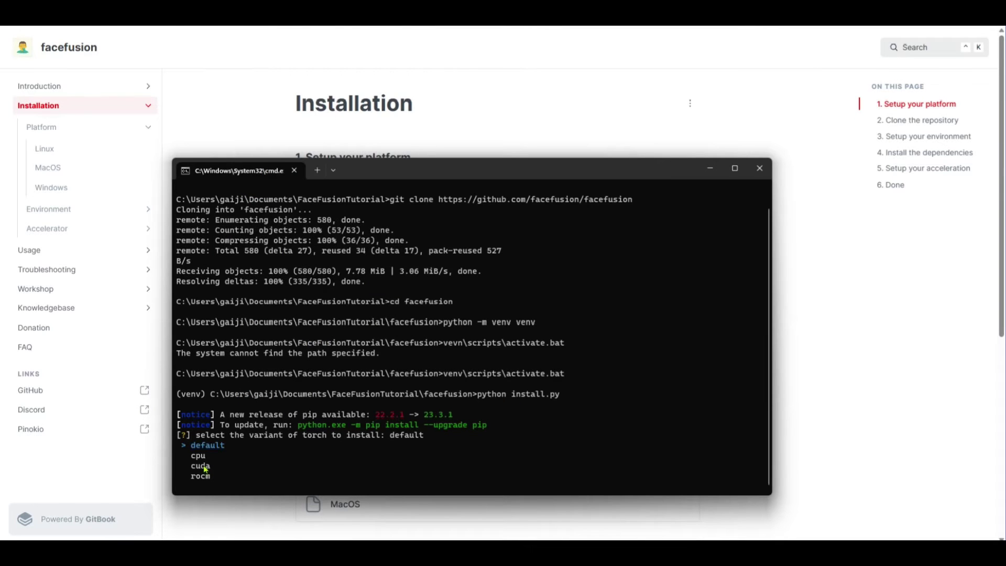
Step: Choose cuda for both the torch and onnxruntime variants, then narrow the terminal window
key("Down")
key("Down")
key("Return")
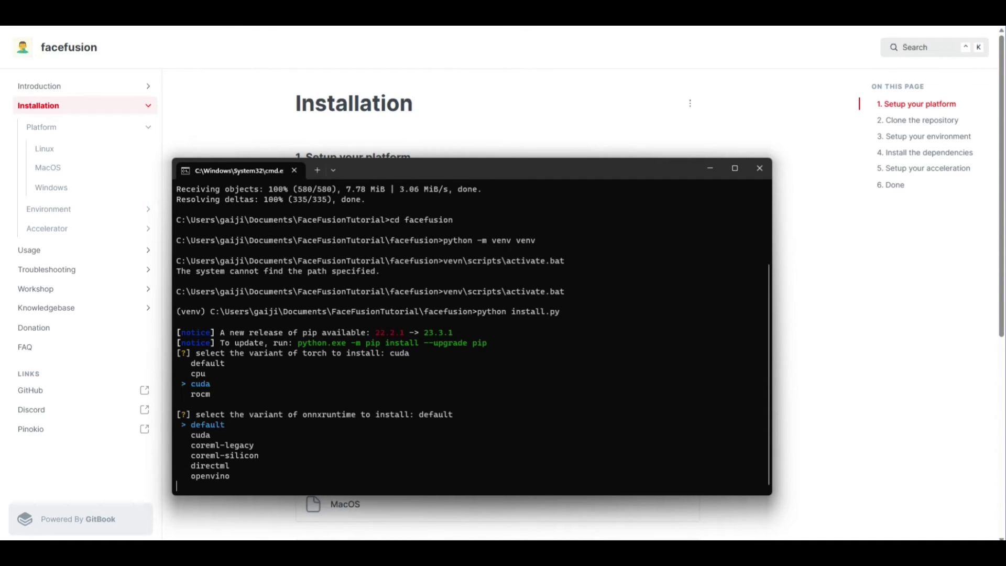
key("Down")
key("Return")
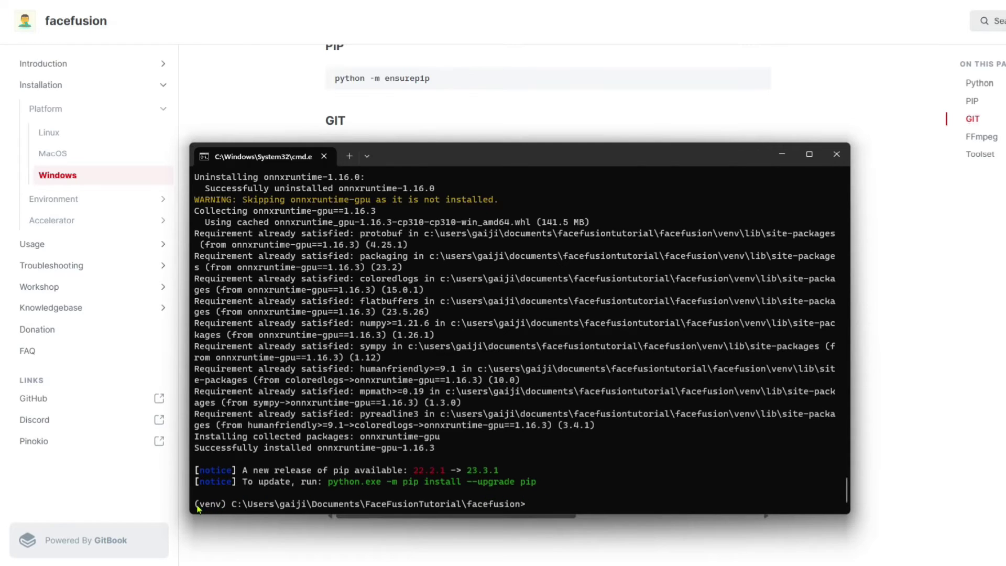
left_click_drag(850, 270, 653, 265)
Step: Copy the winget FFmpeg command from the docs, run it in cmd, and accept the agreement with y
left_click_drag(467, 167, 891, 150)
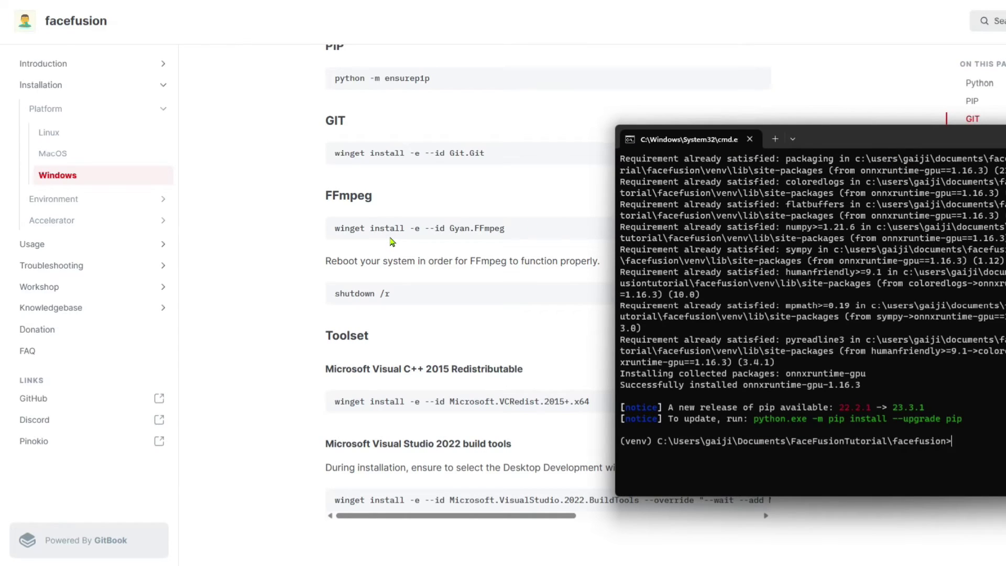
left_click(552, 238)
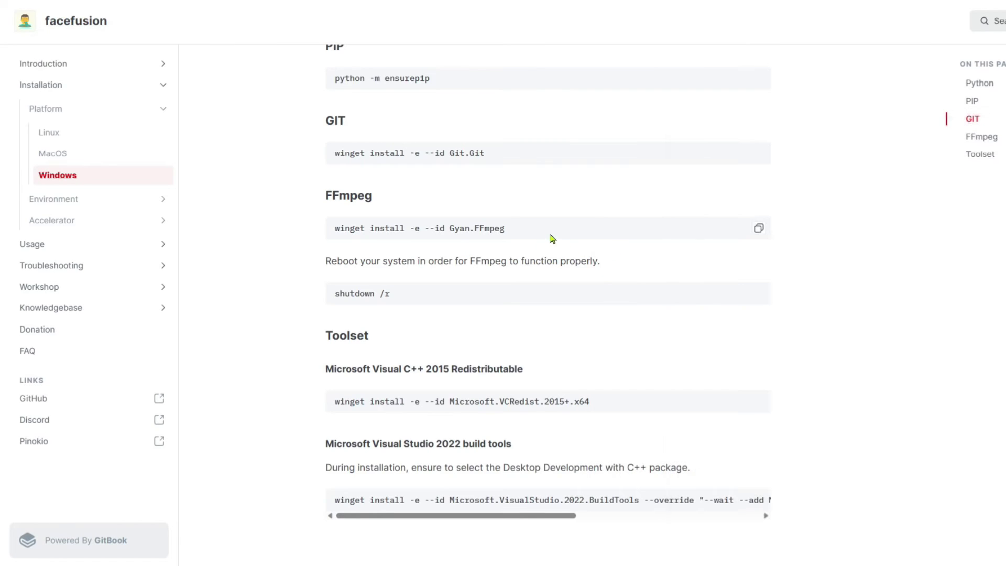
left_click(758, 231)
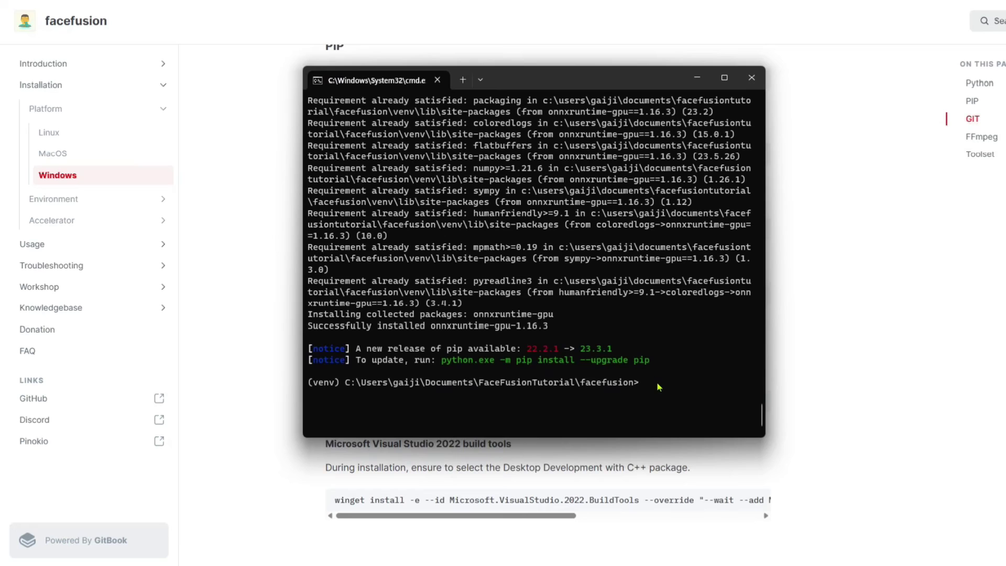
key("ctrl+v")
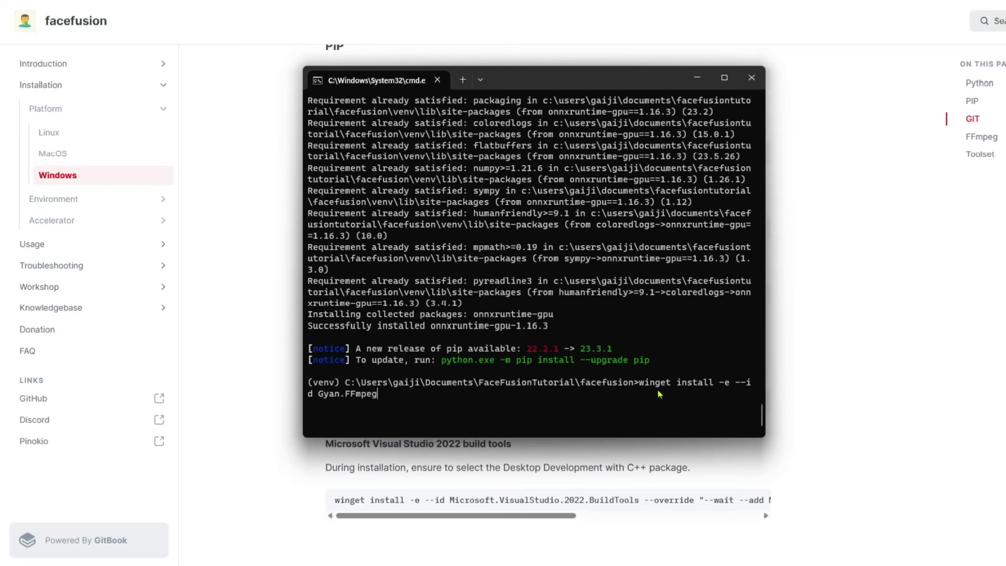
key("Return")
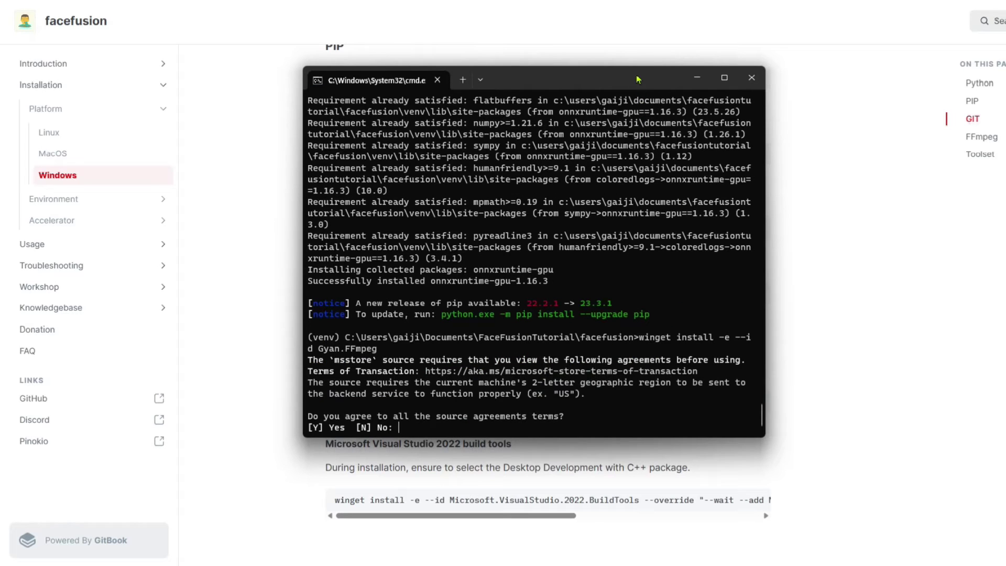
type("y")
key("Return")
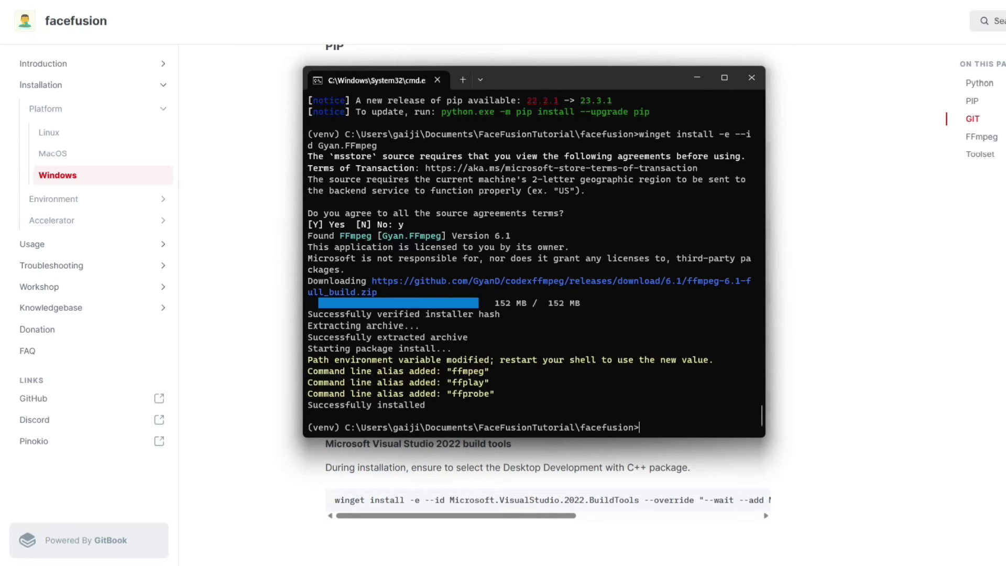
left_click_drag(519, 83, 835, 126)
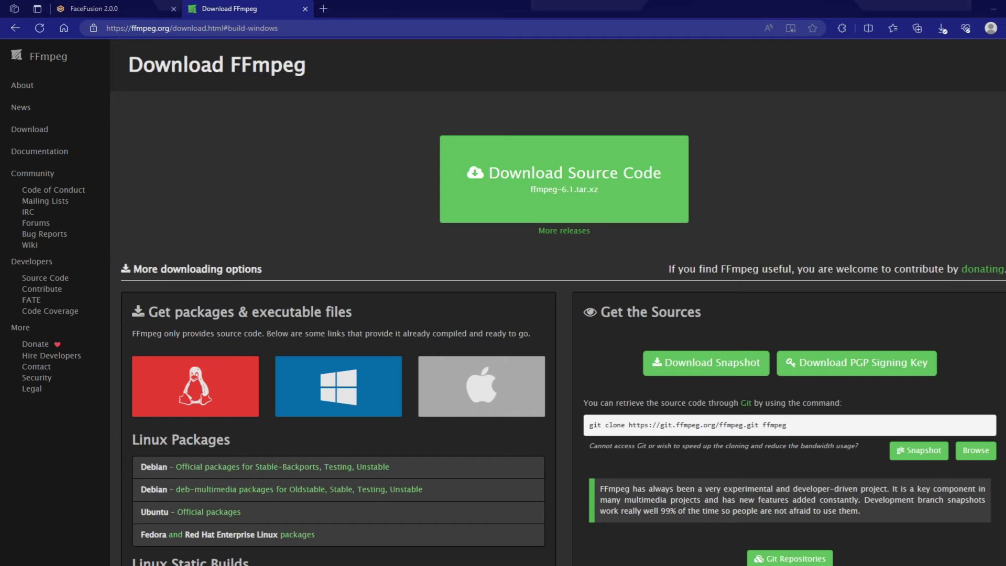
Step: Open 'Windows builds from gyan.dev' via the Windows logo on ffmpeg.org's download page
mouse_move(312, 374)
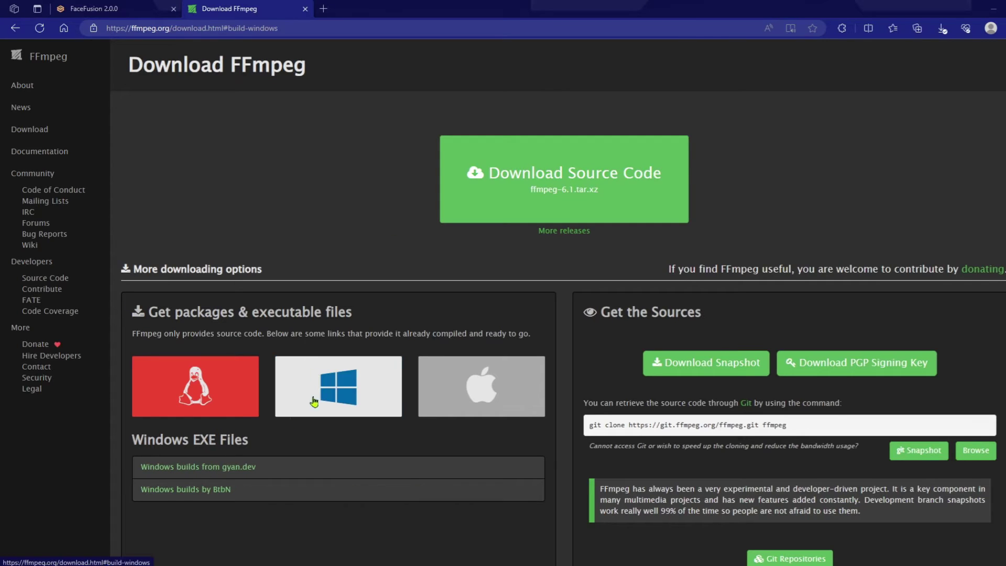
left_click(245, 468)
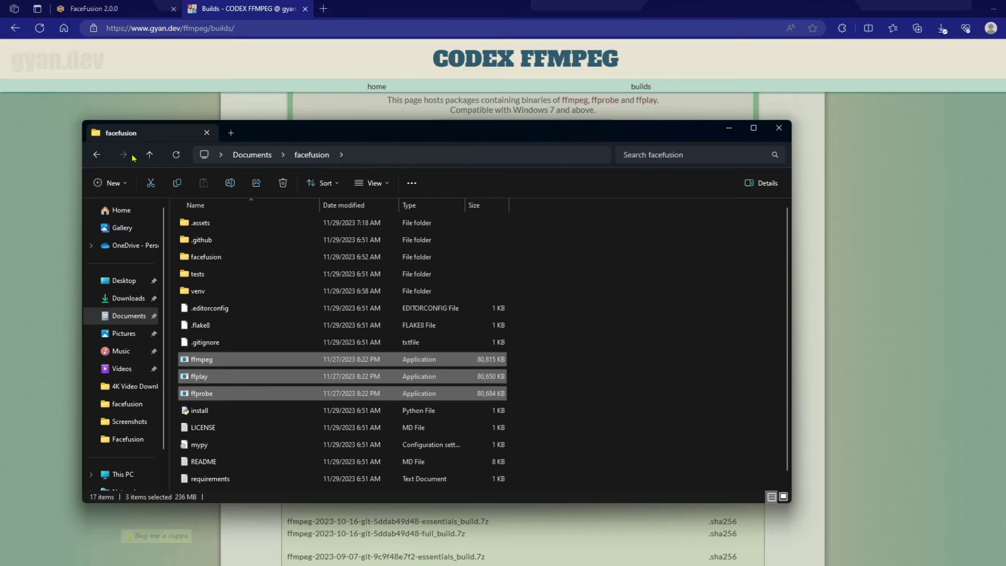
Step: Navigate to Documents\FaceFusionTutorial\facefusion and launch cmd from its address bar
left_click(97, 155)
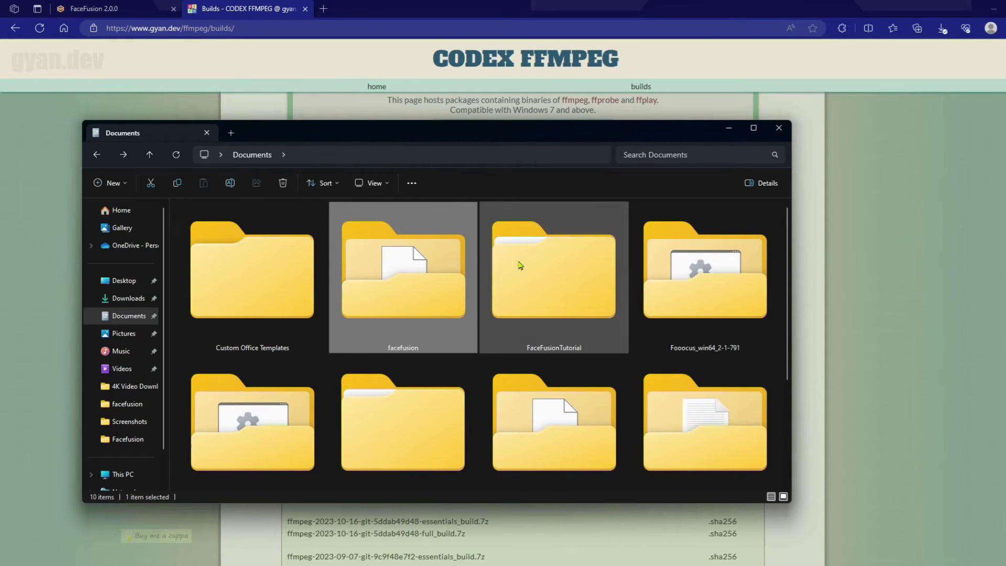
double_click(553, 282)
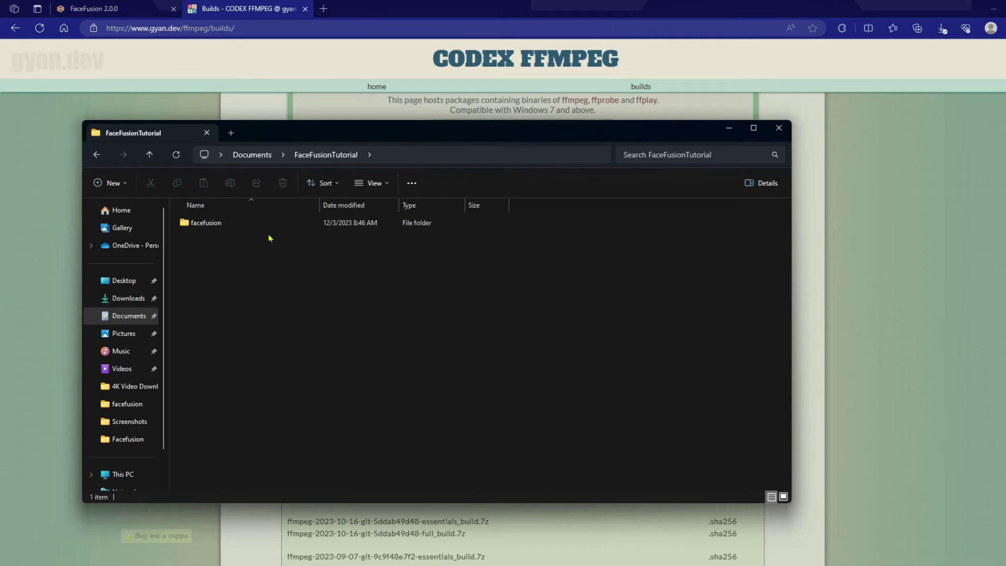
double_click(231, 229)
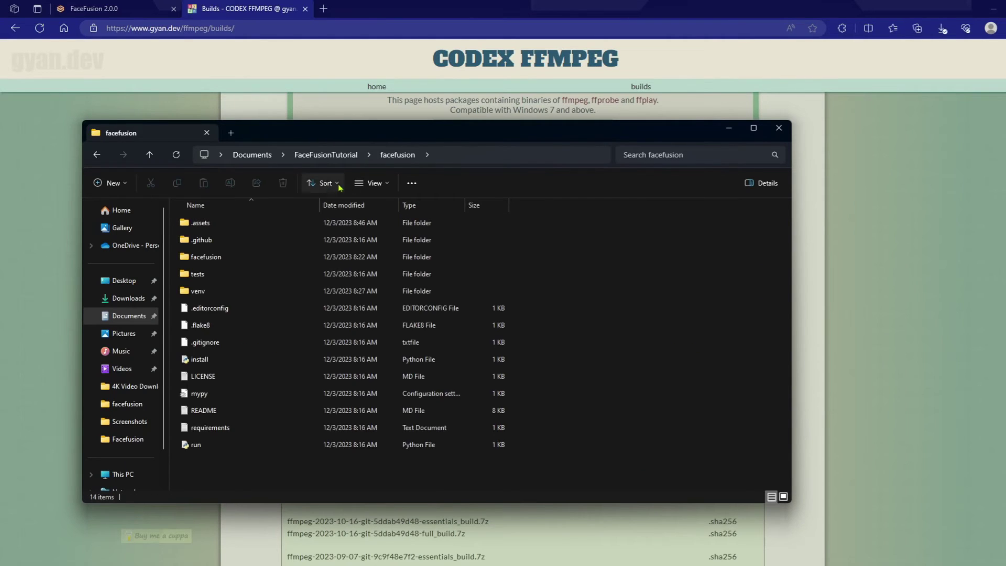
left_click(454, 152)
type("cmd")
key("Return")
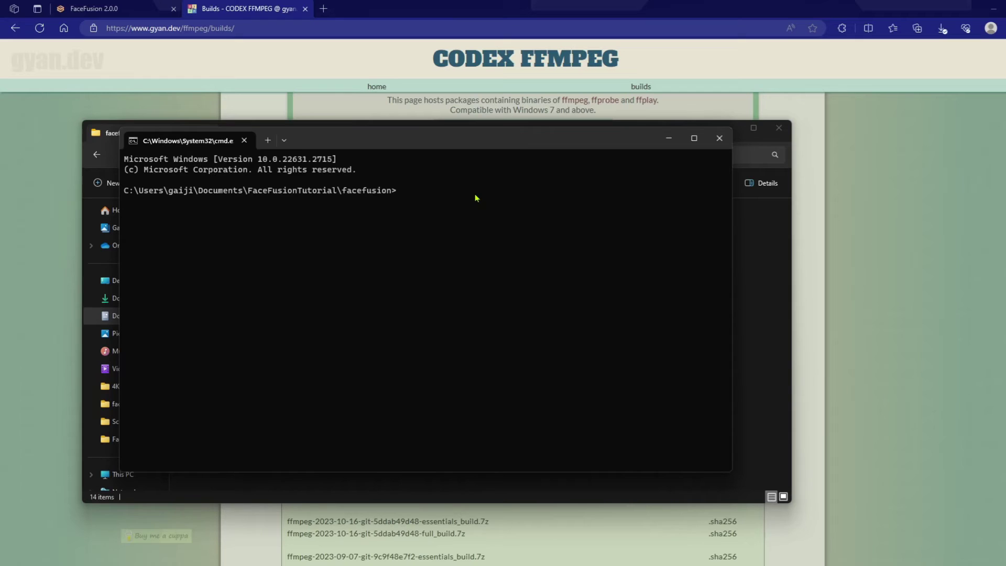
Step: Activate the virtual environment with venv\scripts\activate.bat and confirm the (venv) prefix
type("venv\\scripts\\activate.bat")
key("Return")
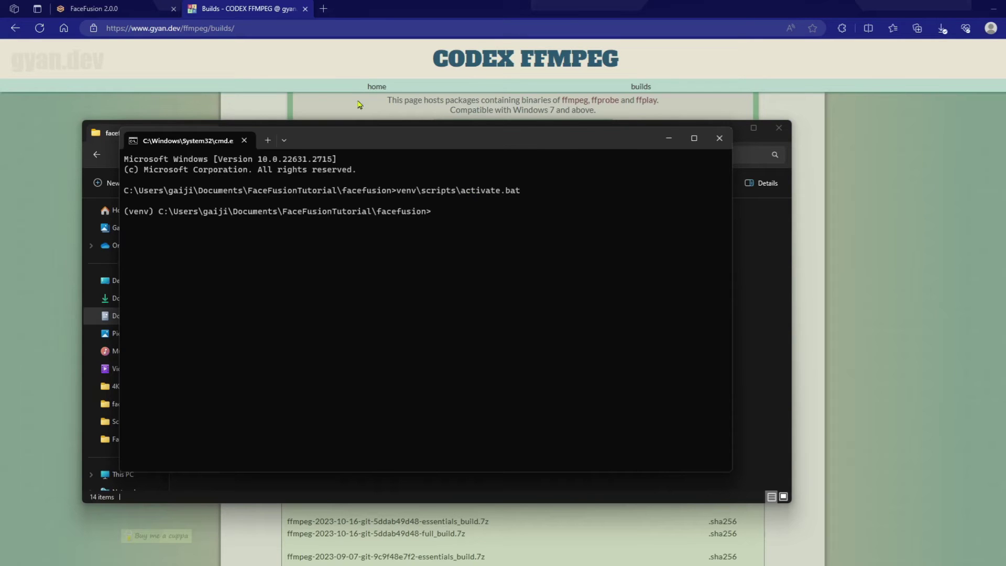
left_click_drag(164, 211, 124, 212)
left_click(135, 219)
left_click(145, 219)
key("super+Up")
type("python run.py")
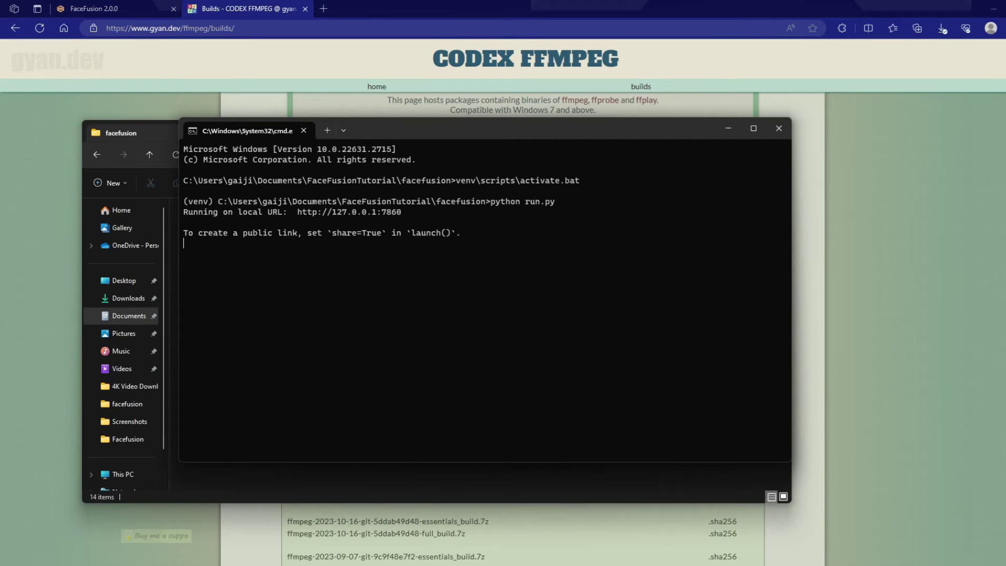
left_click(360, 214, "ctrl")
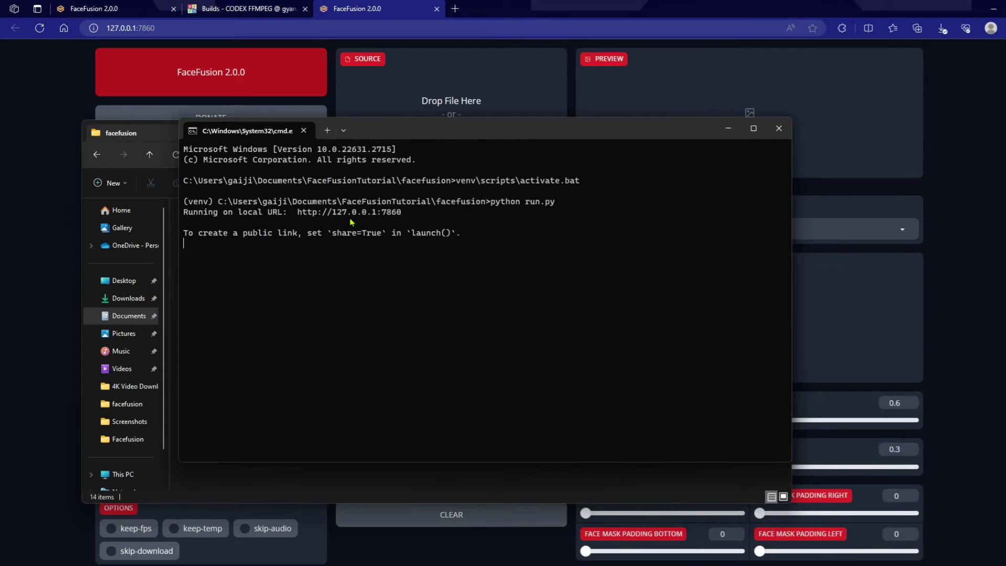
Step: Copy the 127.0.0.1:7860 URL from the console and load it in a browser tab
left_click_drag(407, 212, 297, 212)
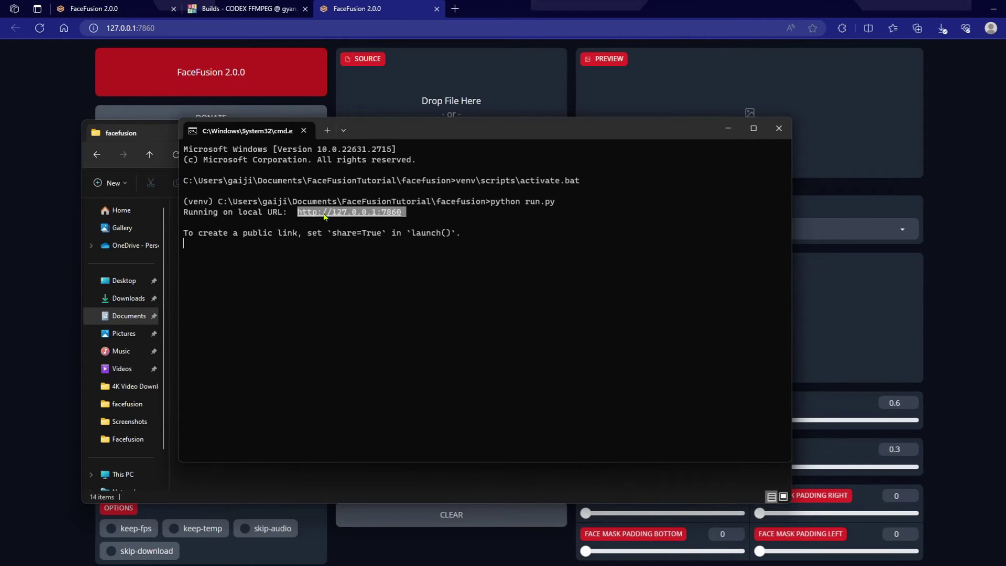
left_click(246, 9)
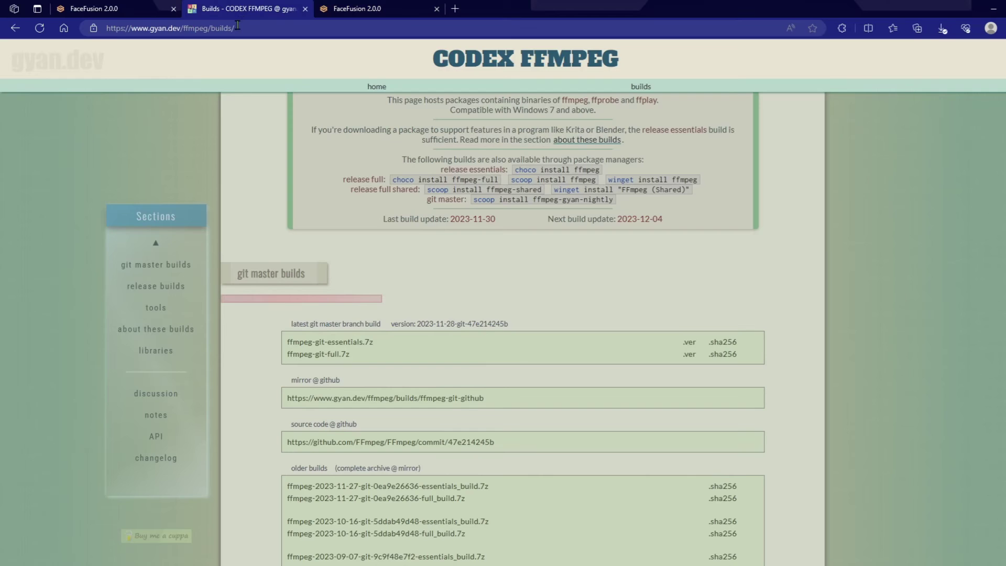
left_click(248, 31)
key("ctrl+v")
key("Return")
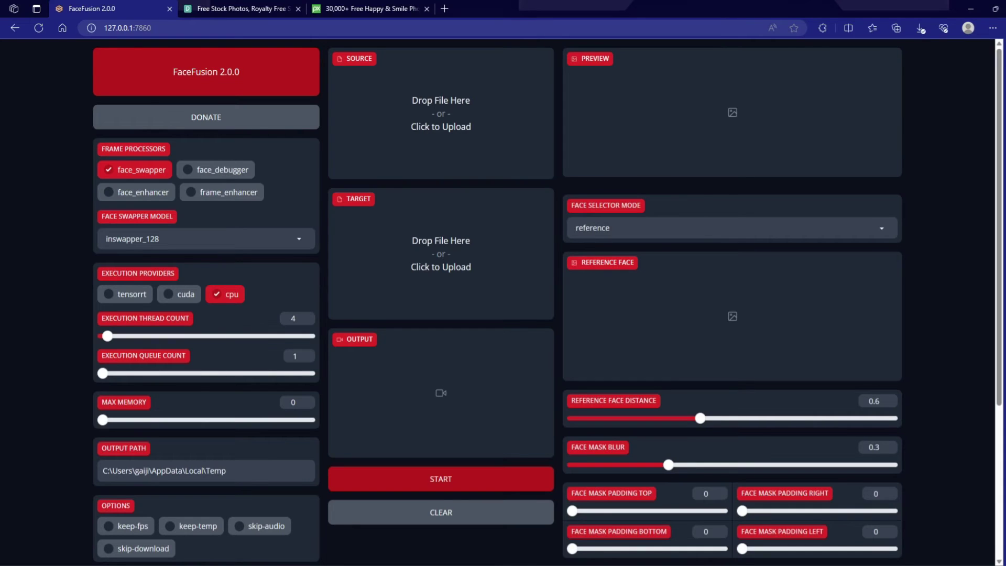
Step: Enable cuda as an execution provider alongside cpu, keeping inswapper_128 as the swapper model
left_click(180, 297)
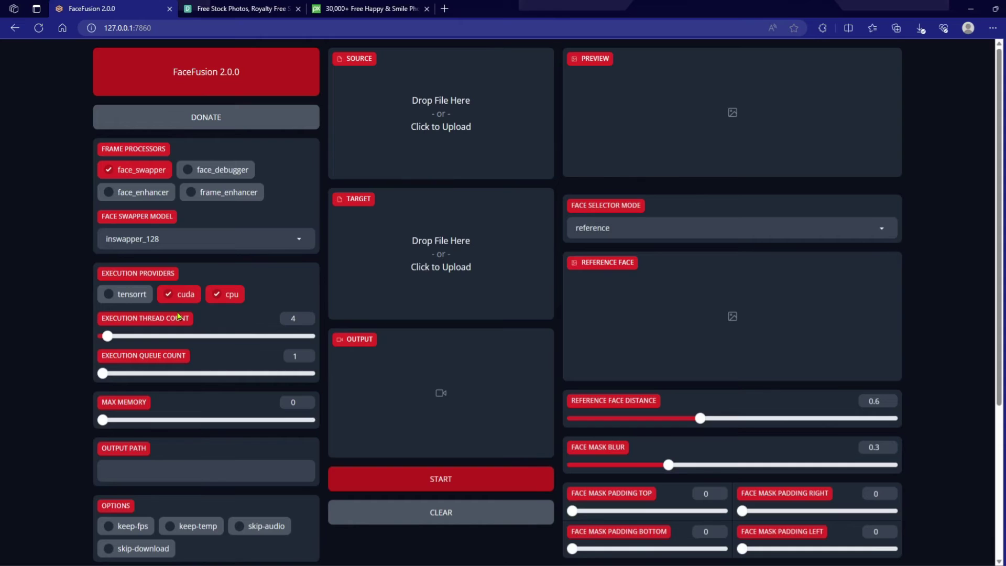
left_click(262, 242)
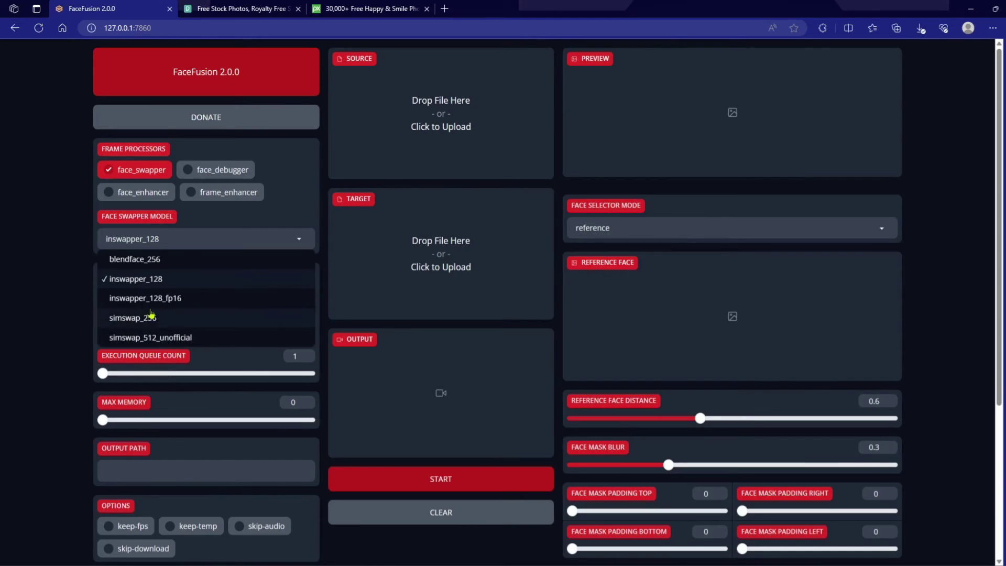
left_click(210, 285)
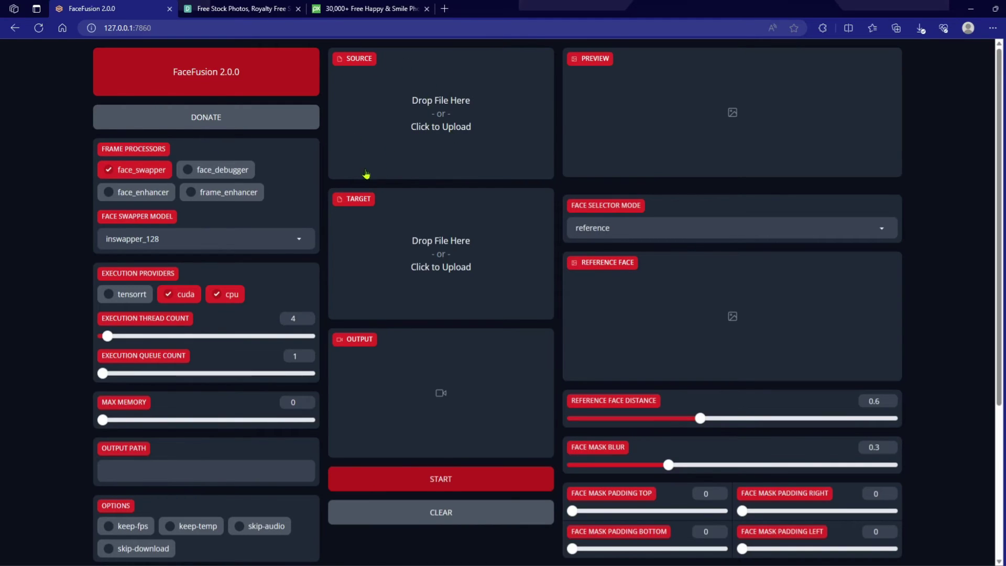
left_click(466, 116)
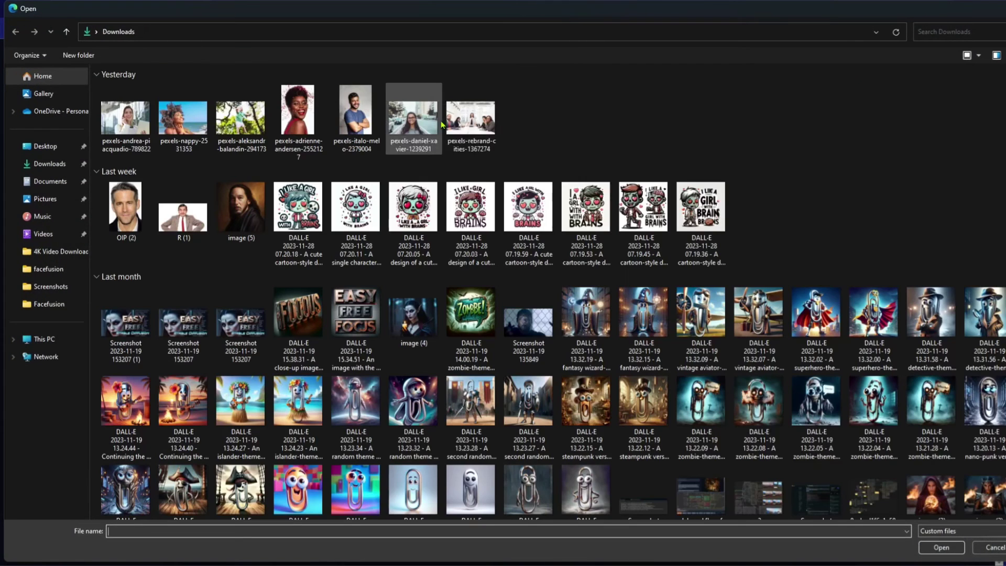
Step: Load the pexels-daniel-xavier-1239291 street portrait as the source face
double_click(413, 118)
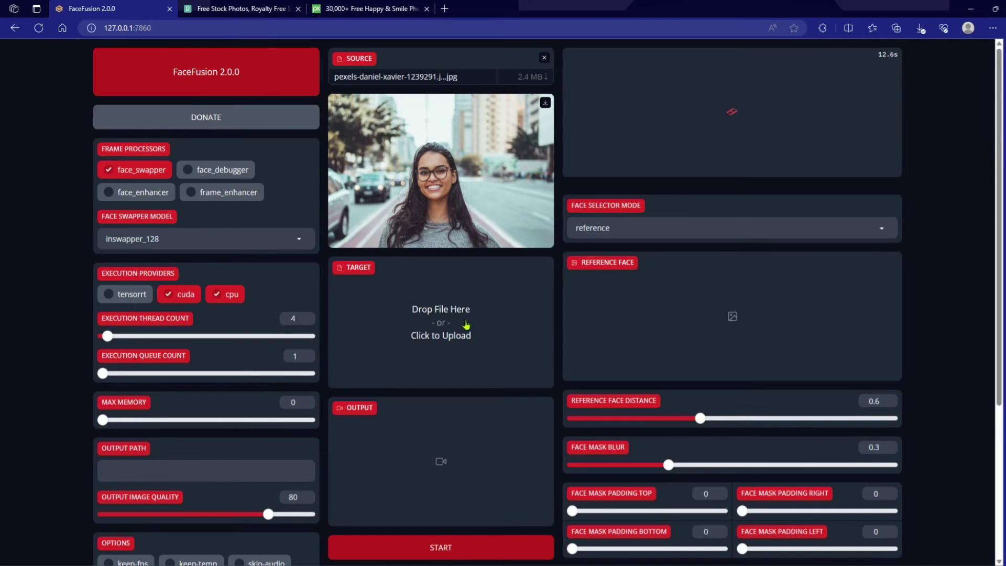
left_click(464, 315)
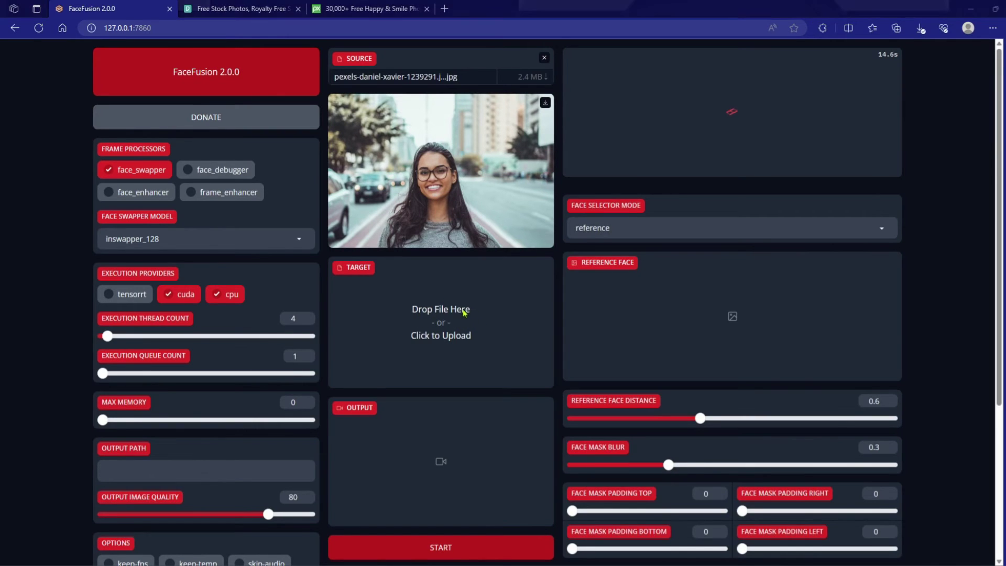
Step: Load image (3).png, the hooded woman with a glowing orb, as the target, keeping inswapper_128
left_click(934, 487)
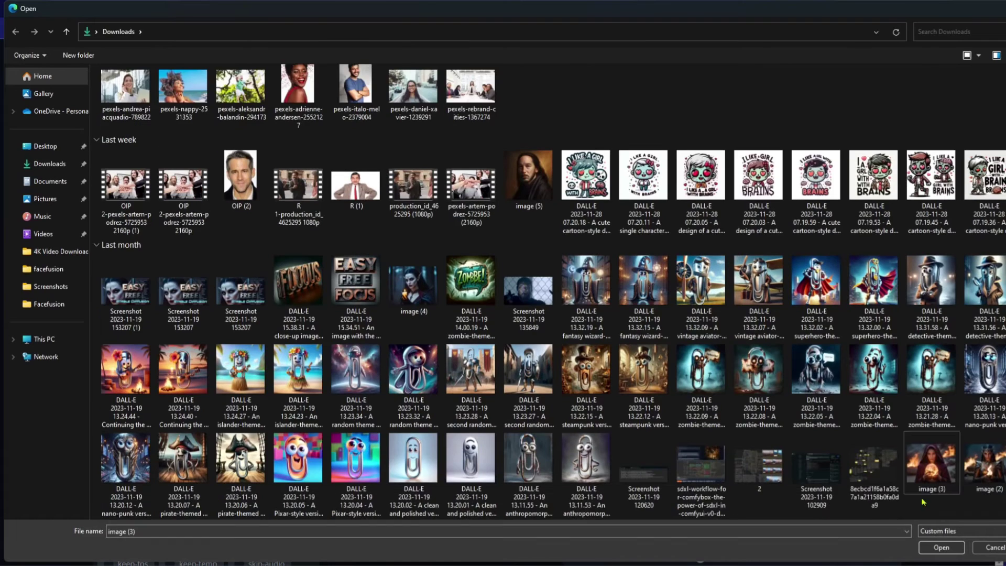
double_click(934, 474)
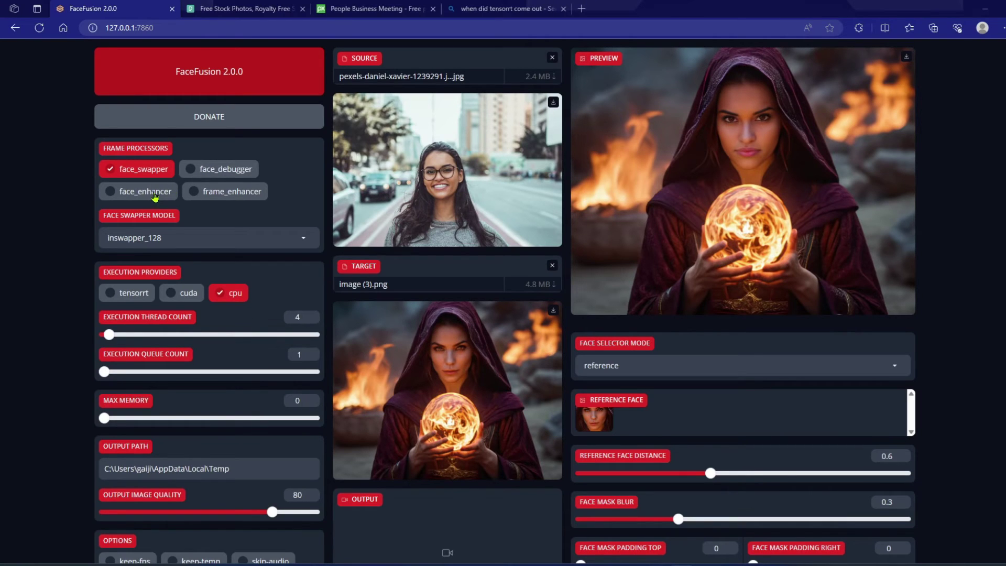
left_click(200, 242)
left_click(304, 244)
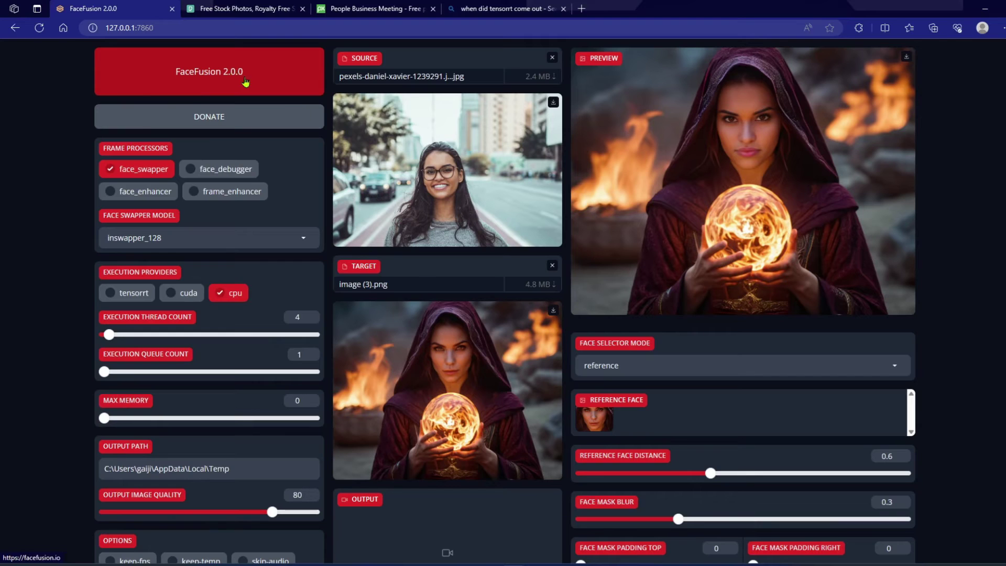
Step: Turn on the face_enhancer and face_debugger frame processors and review the face enhancer models
left_click(149, 191)
left_click(157, 192)
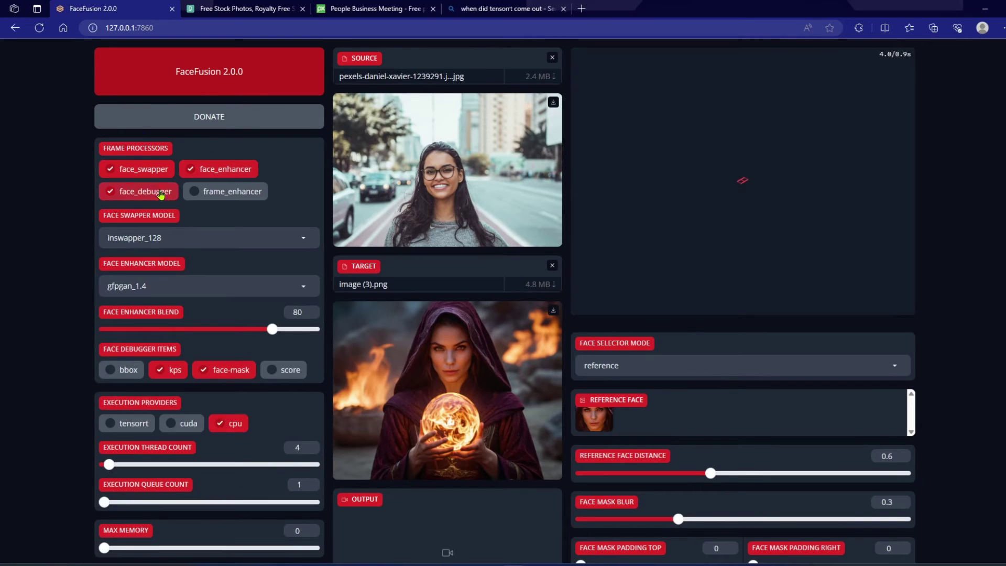
left_click(212, 287)
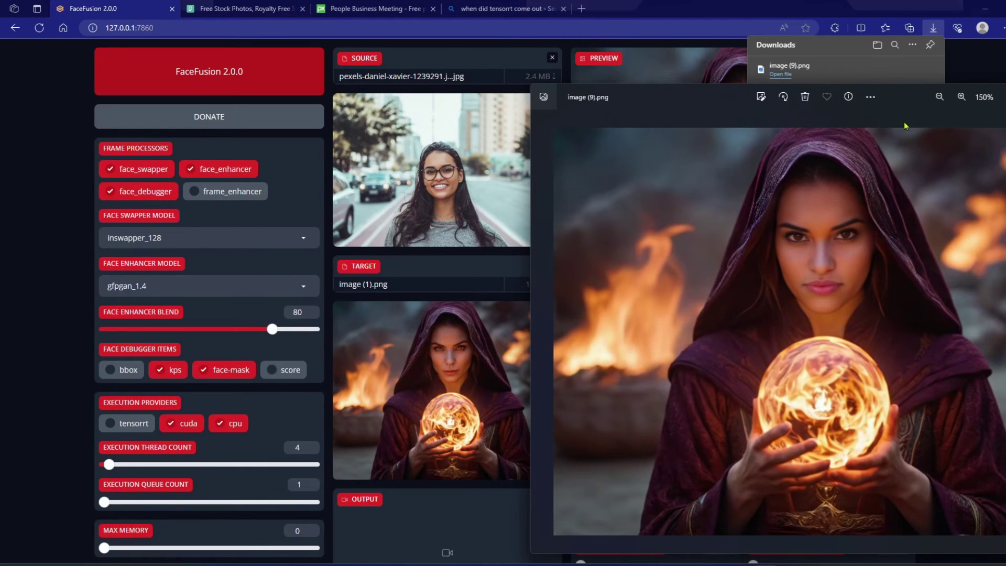
Step: View the newest downloaded swap result in Photos, then close the viewer
left_click(424, 314)
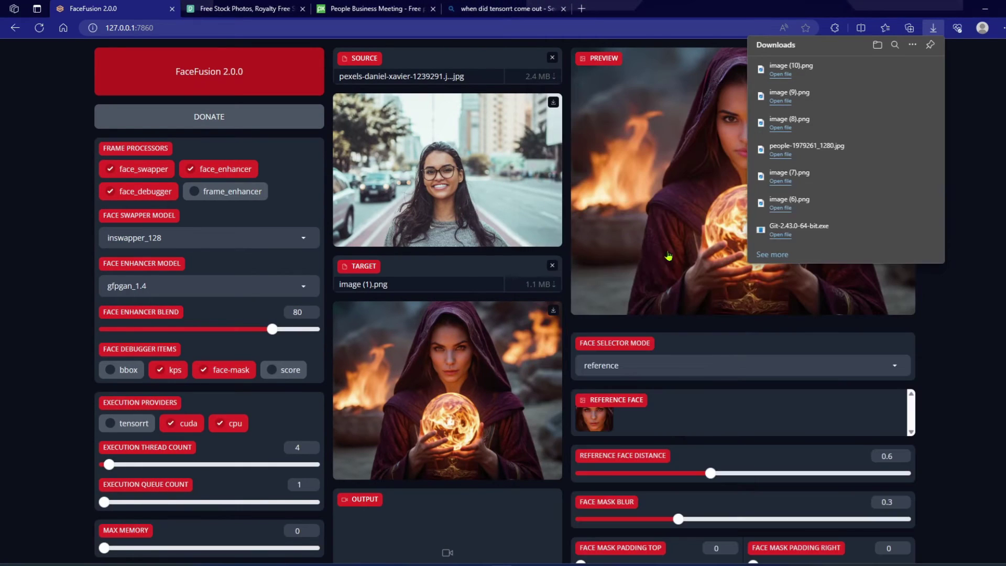
left_click(791, 71)
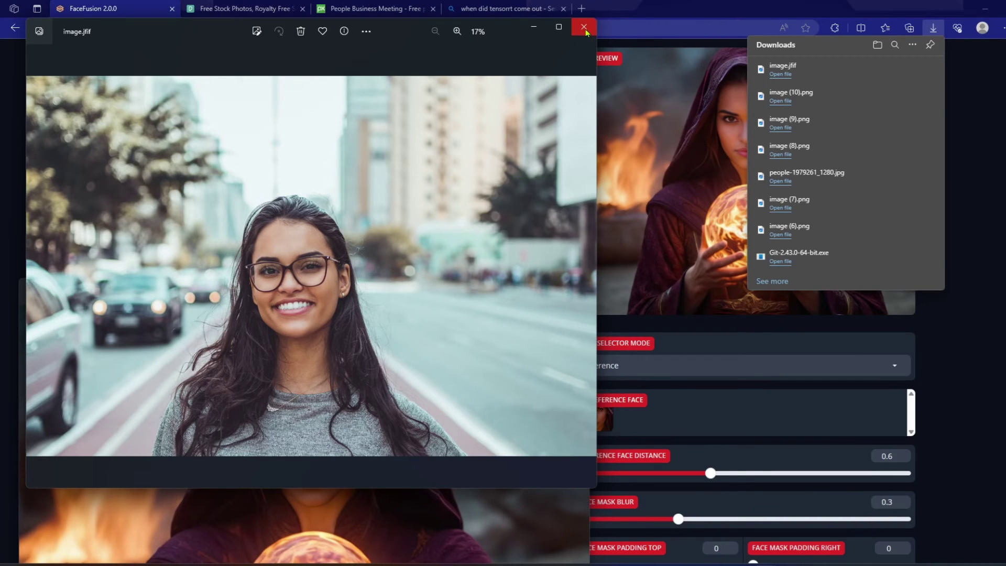
left_click(954, 195)
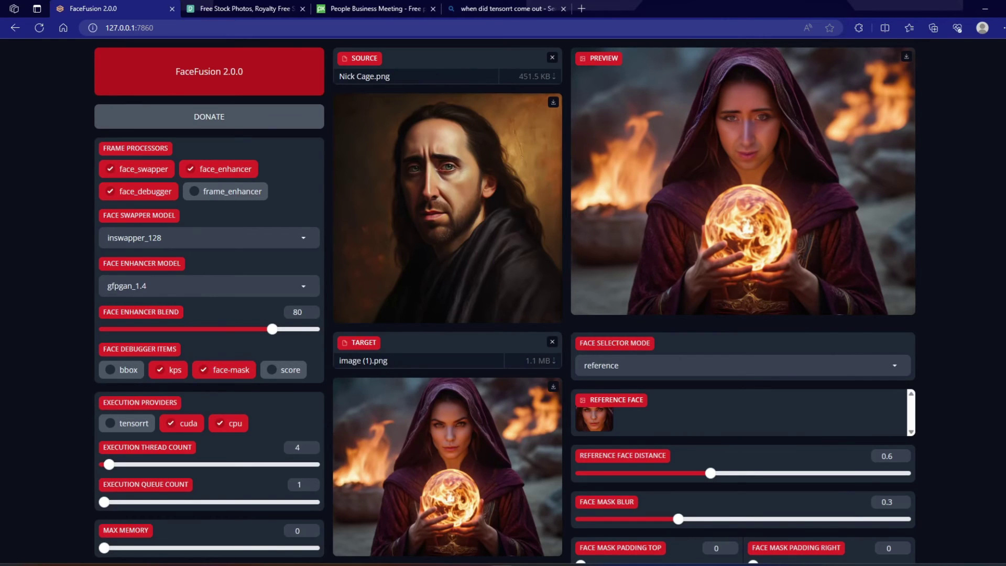
Step: Replace the target with the image (7).png meeting photo and set face selector mode to many
left_click(552, 342)
left_click(532, 390)
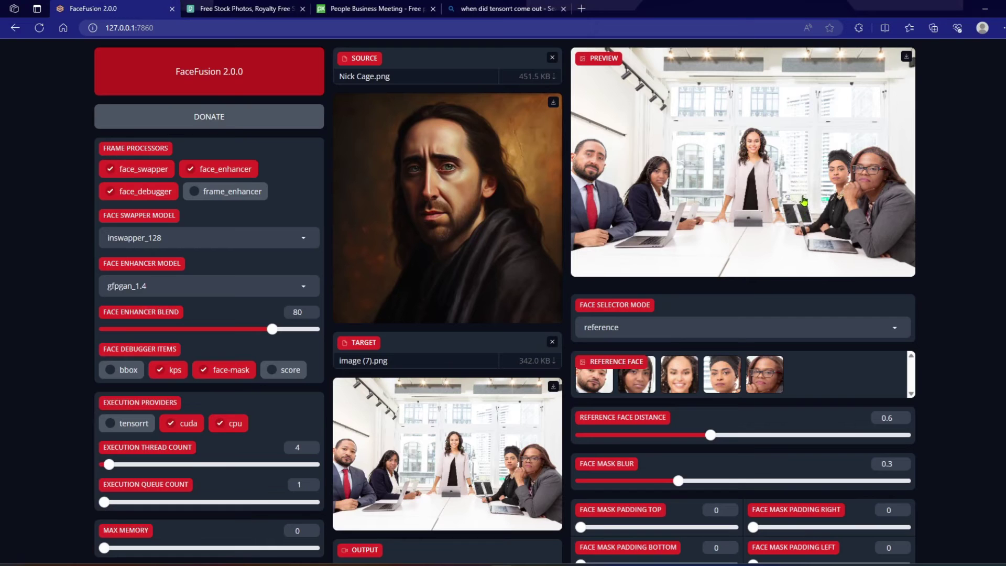
left_click(682, 336)
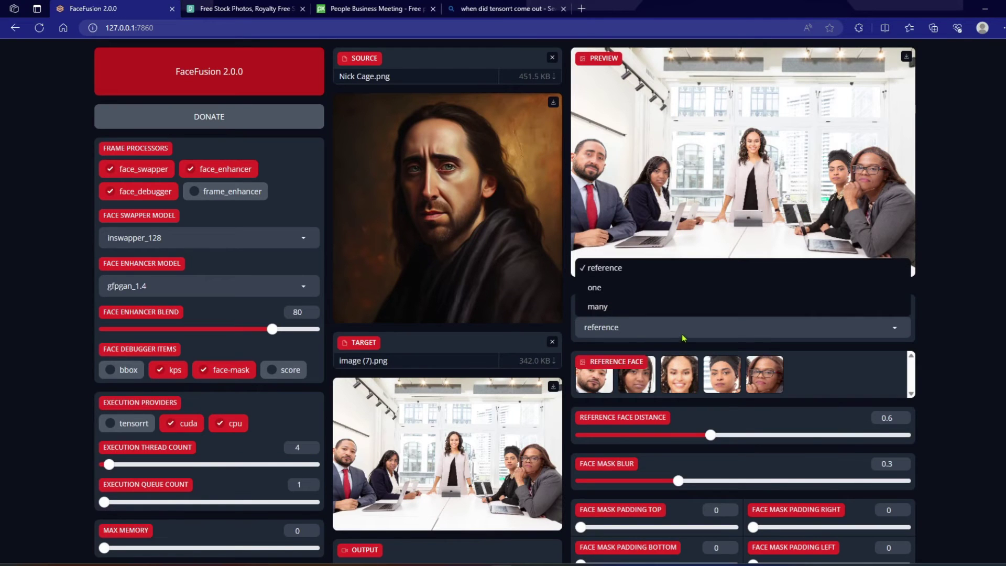
left_click(618, 307)
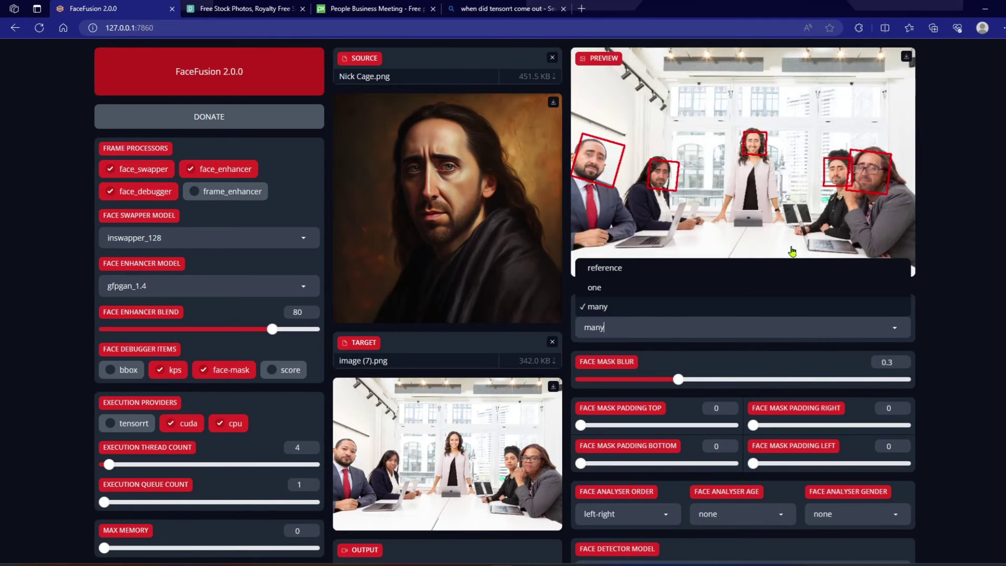
left_click(903, 85)
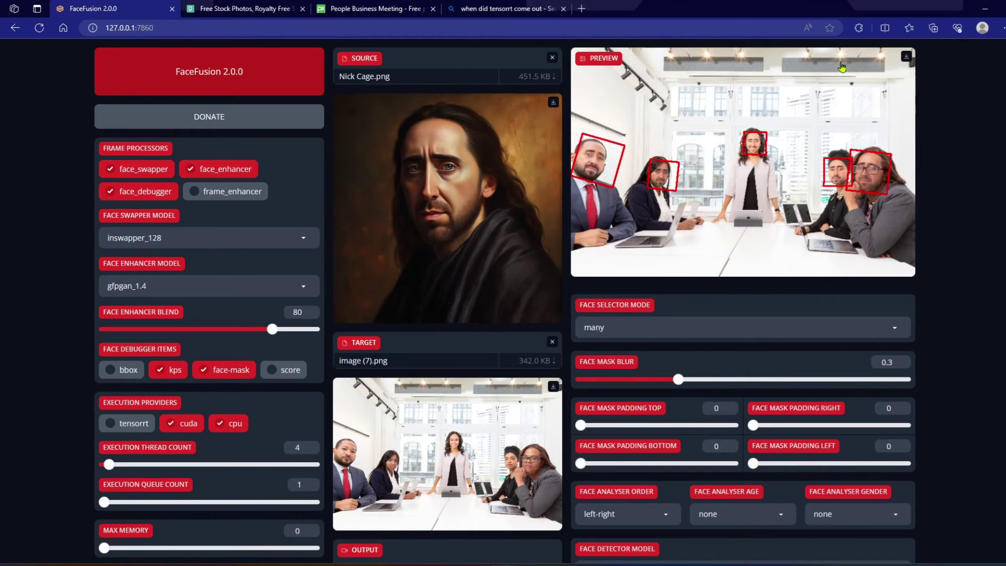
Step: Download the five-face swapped preview and inspect it in Photos
left_click(905, 58)
left_click(780, 74)
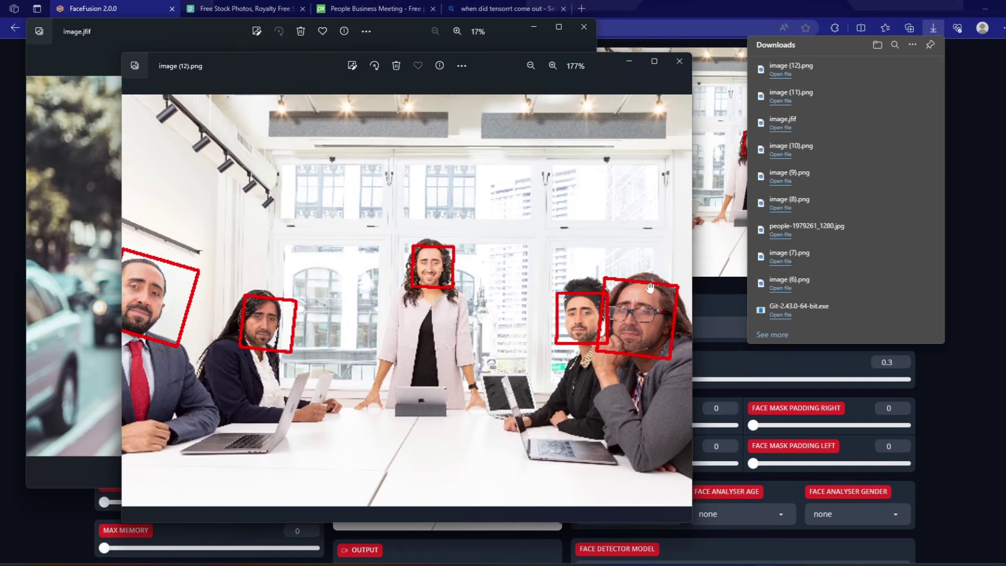
scroll(412, 286, "up", 4)
scroll(434, 277, "down", 1)
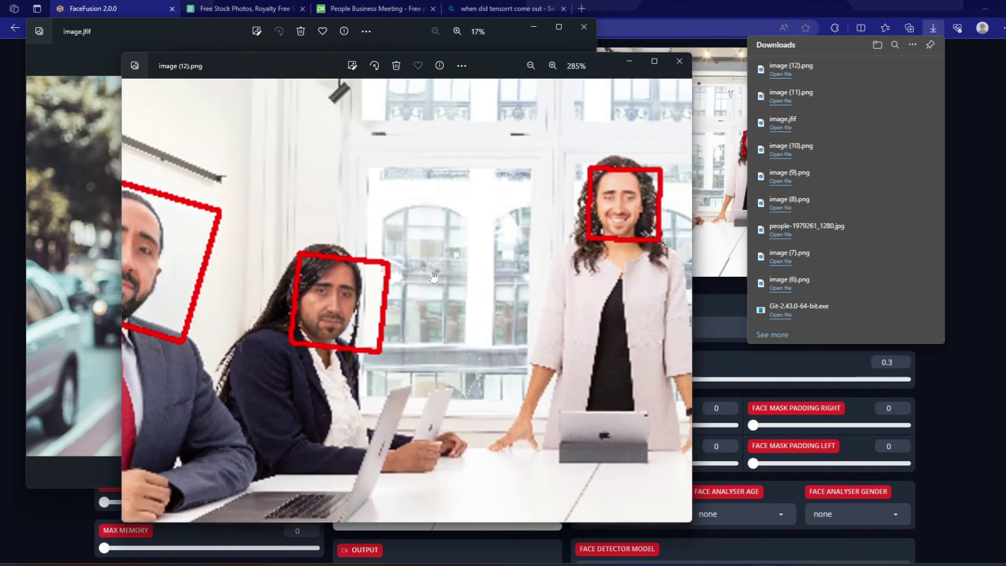
scroll(433, 277, "down", 4)
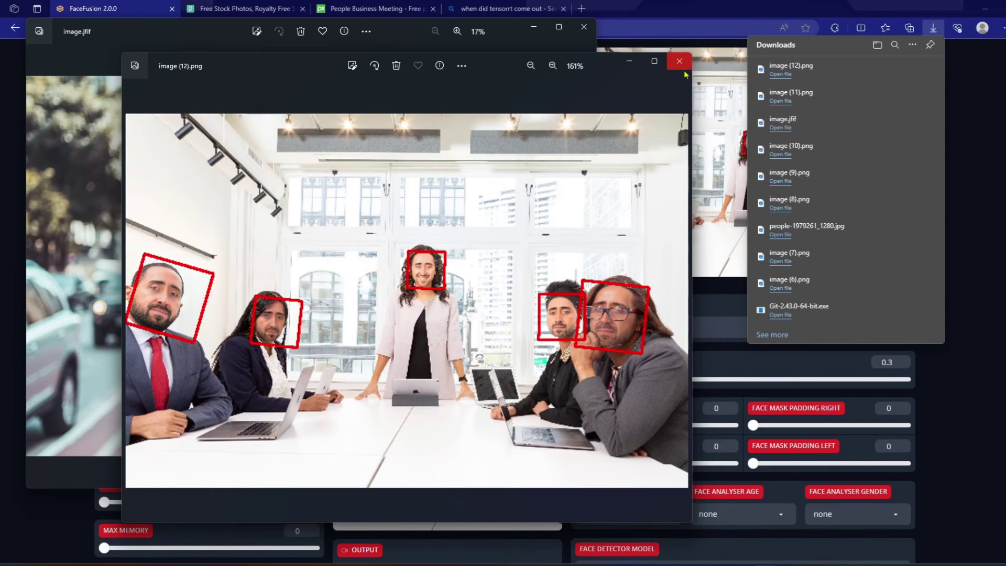
left_click(690, 84)
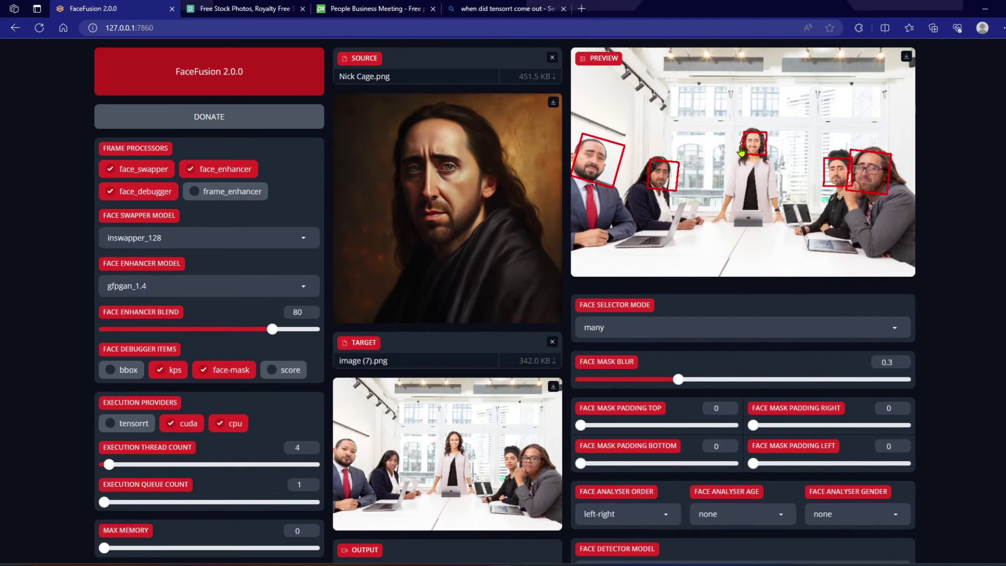
scroll(650, 315, "down", 1)
left_click(650, 327)
Step: Set face selector mode back to reference and pick the far-left man as the reference face
left_click(648, 310)
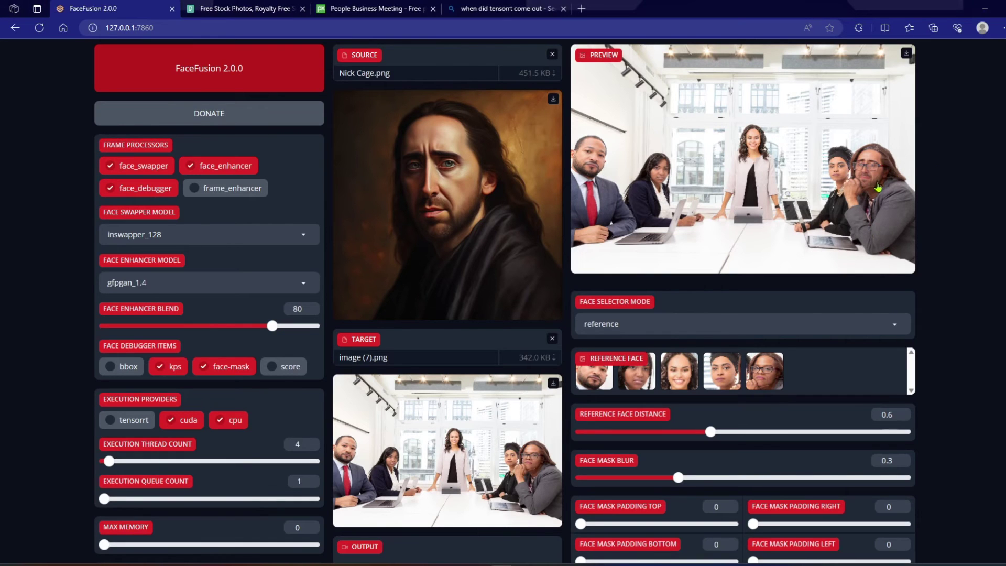
left_click(594, 371)
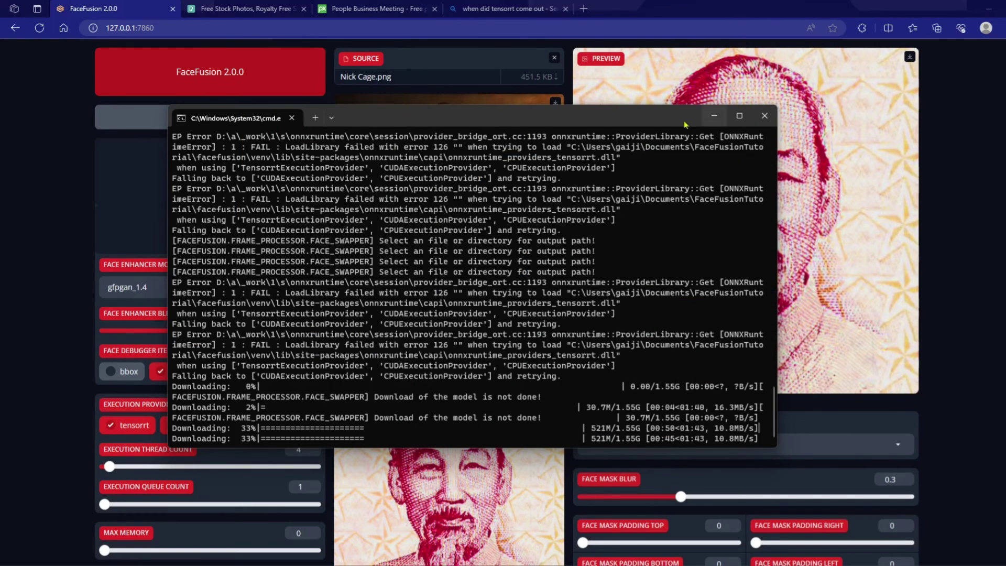
Step: Move the Command Prompt window aside to check the model download progress
left_click_drag(517, 125, 936, 167)
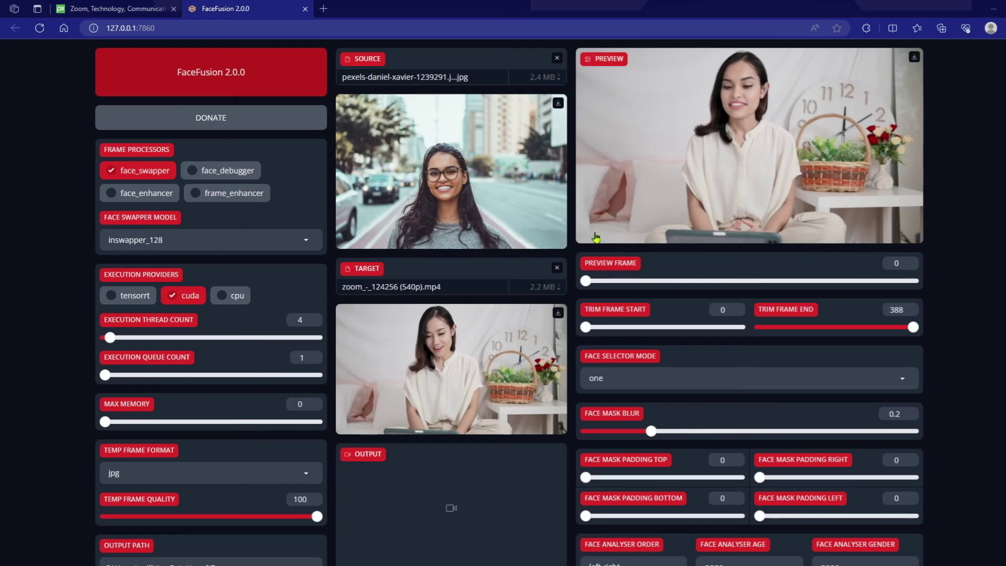
Step: Preview frames 85 and 241, then start swapping the woman's face into all 388 frames
left_click_drag(593, 283, 659, 281)
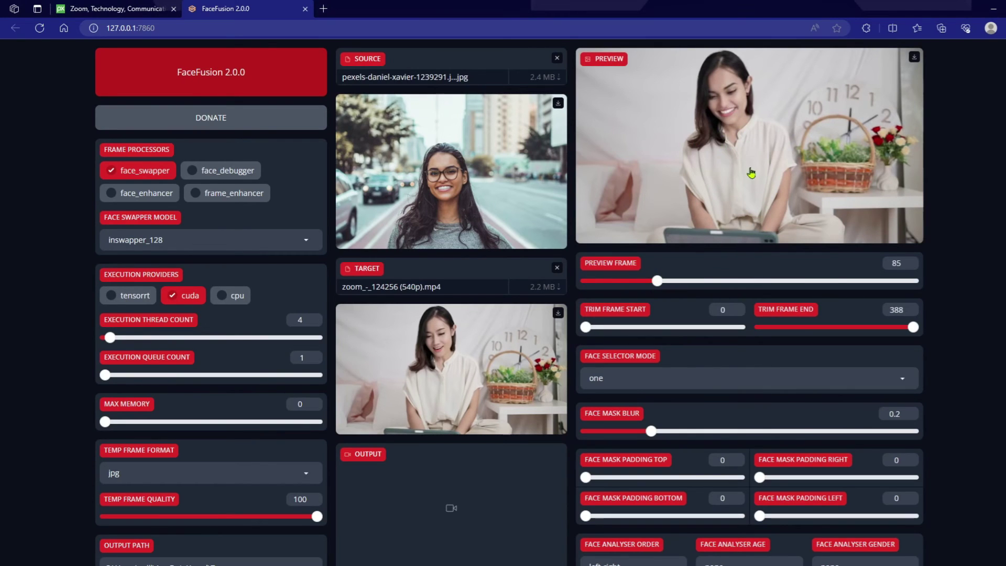
left_click_drag(716, 287, 790, 281)
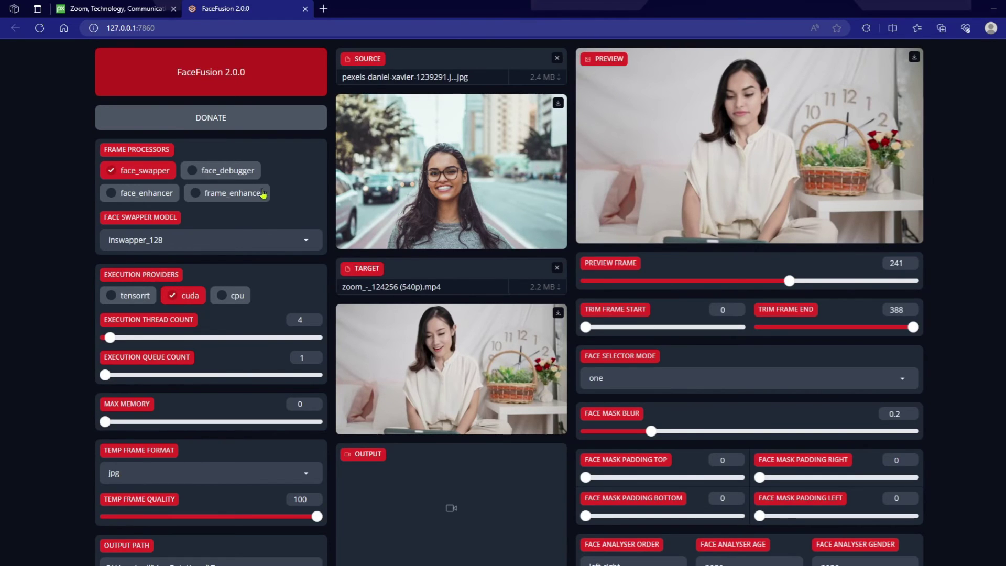
scroll(216, 196, "down", 4)
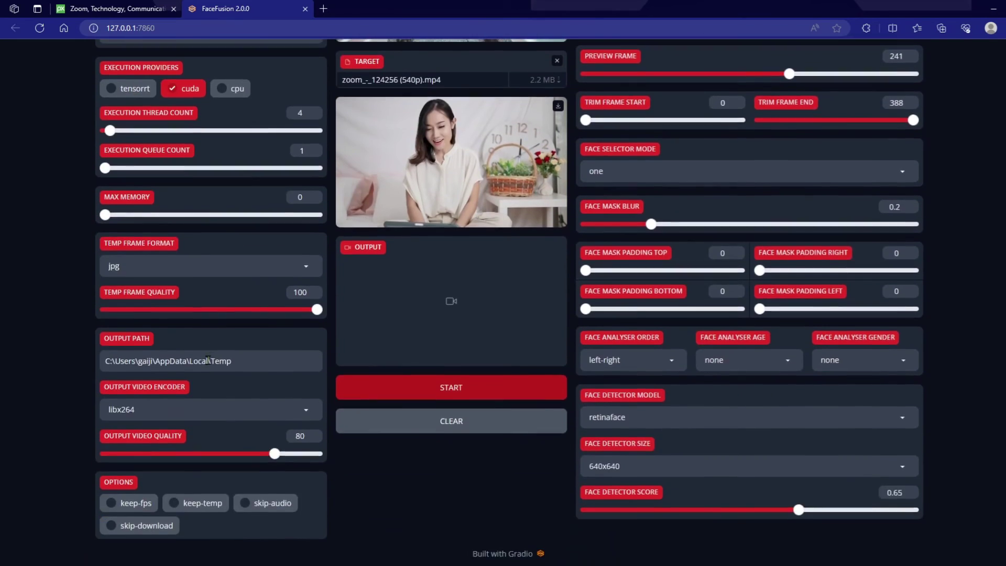
scroll(191, 176, "up", 2)
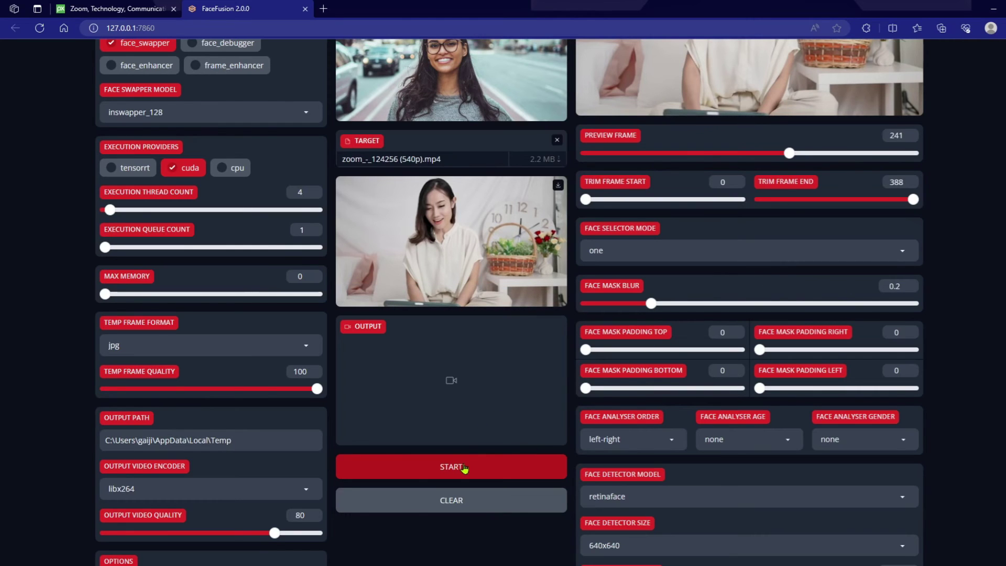
left_click(464, 469)
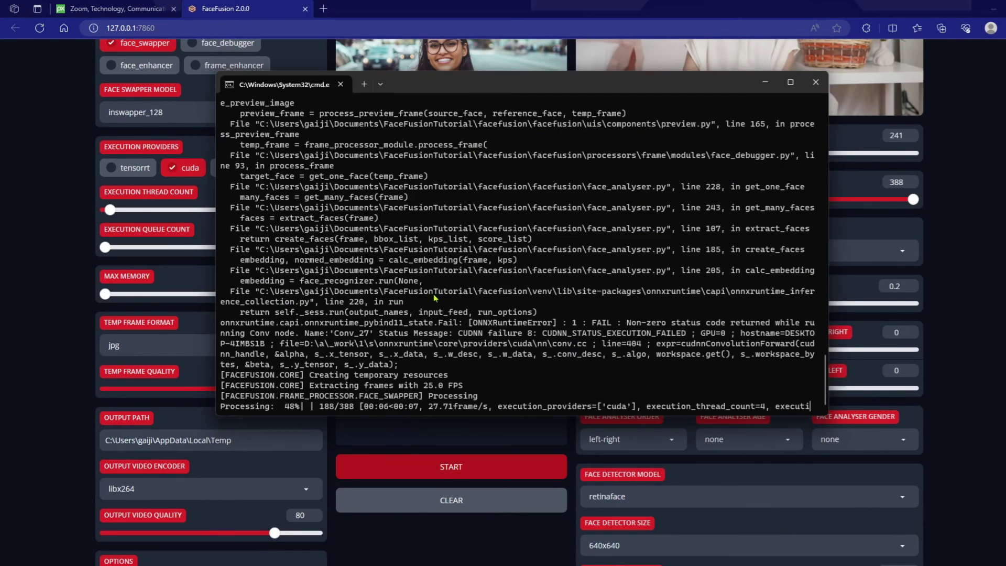
scroll(435, 298, "up", 1)
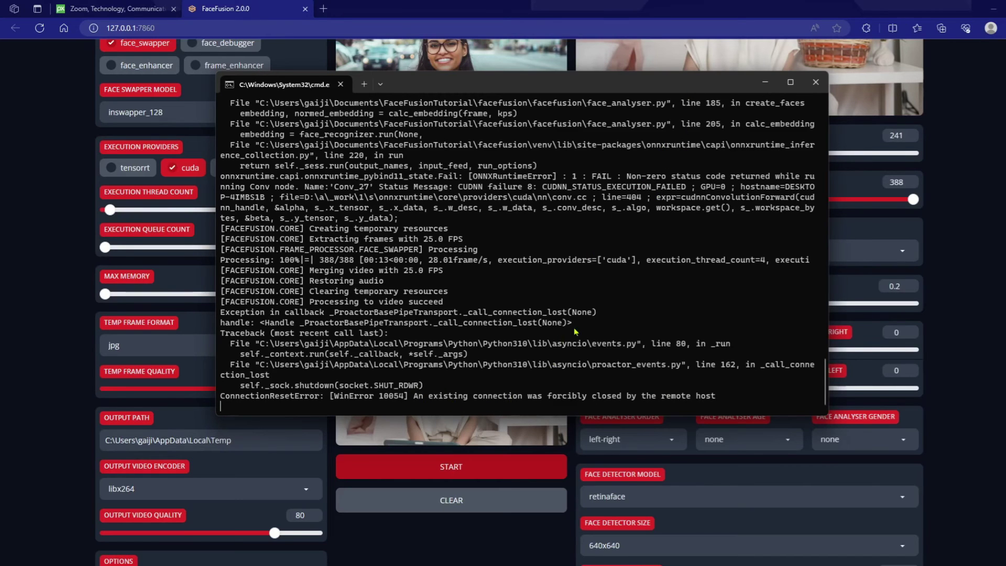
Step: Download the finished face-swapped output video and play it full screen in Media Player
key("alt+Tab")
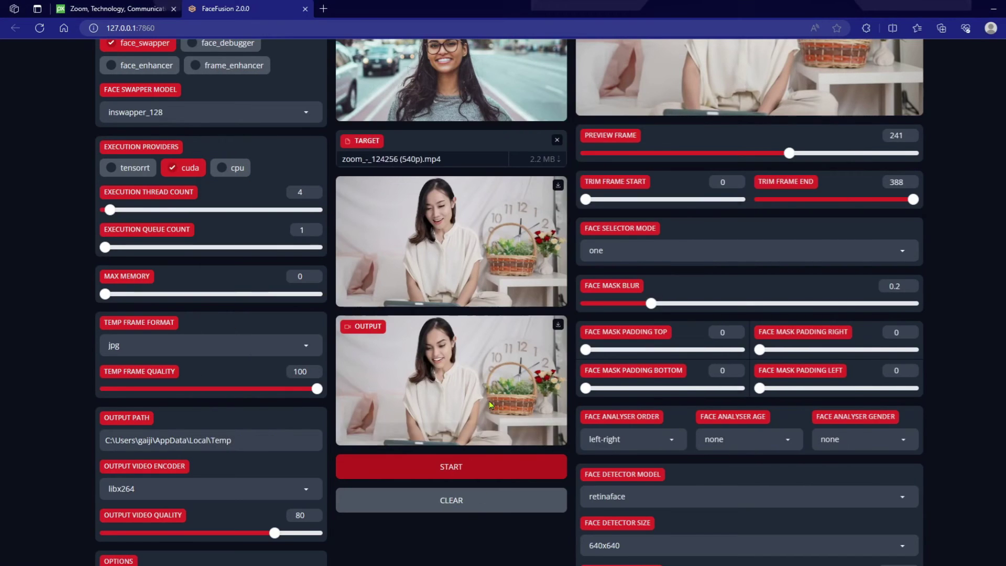
left_click(558, 326)
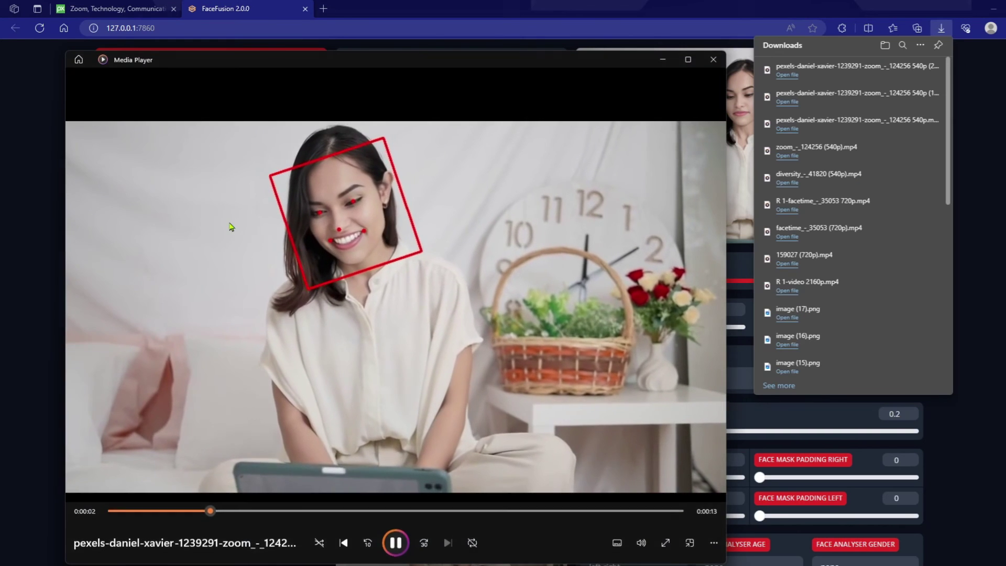
double_click(231, 226)
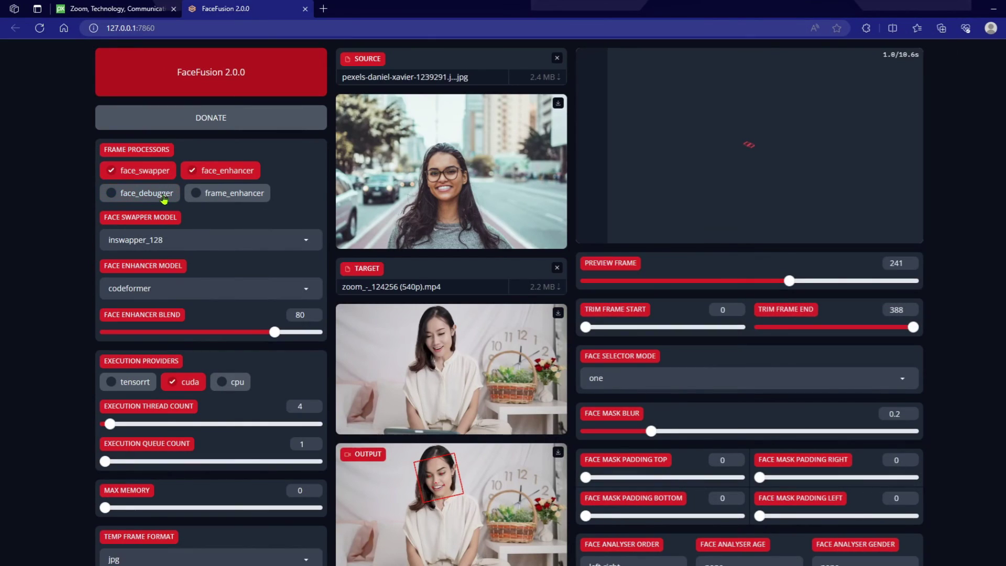
Step: Scroll down toward START to process the video with codeformer face enhancing
scroll(469, 359, "down", 5)
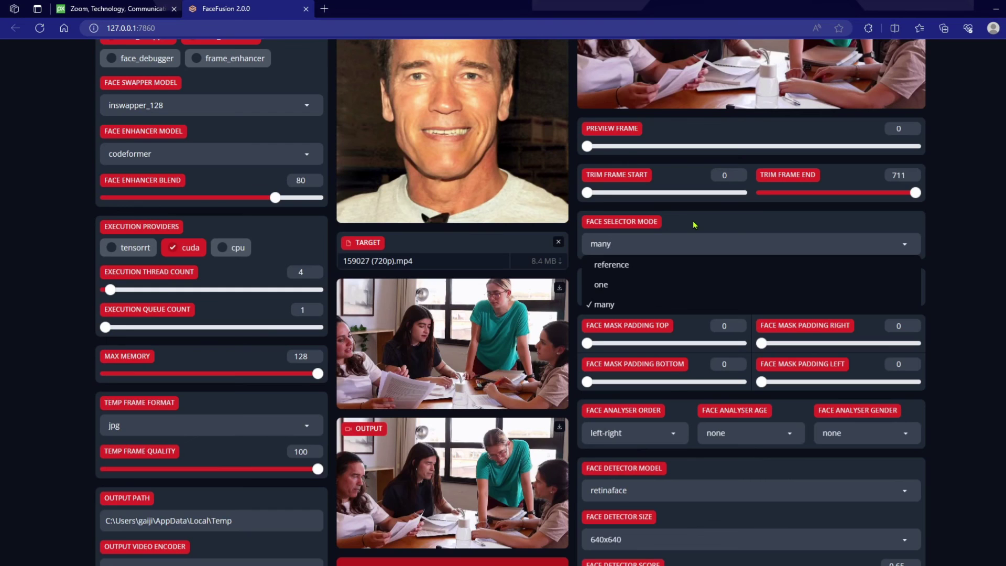
Step: Keep Face Selector Mode on many and scroll to the 159027 (720p) output video
left_click(694, 225)
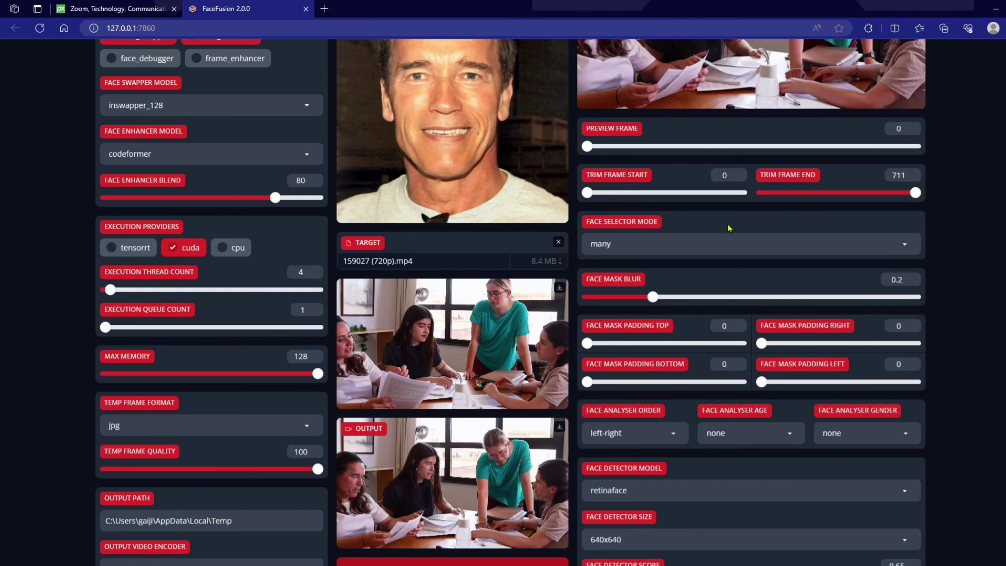
scroll(561, 248, "up", 3)
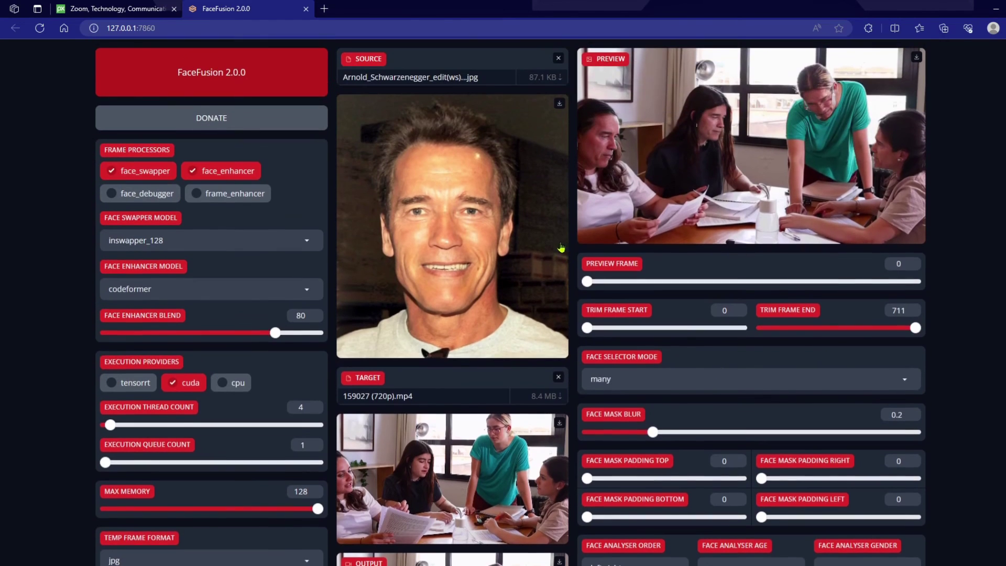
scroll(475, 268, "down", 3)
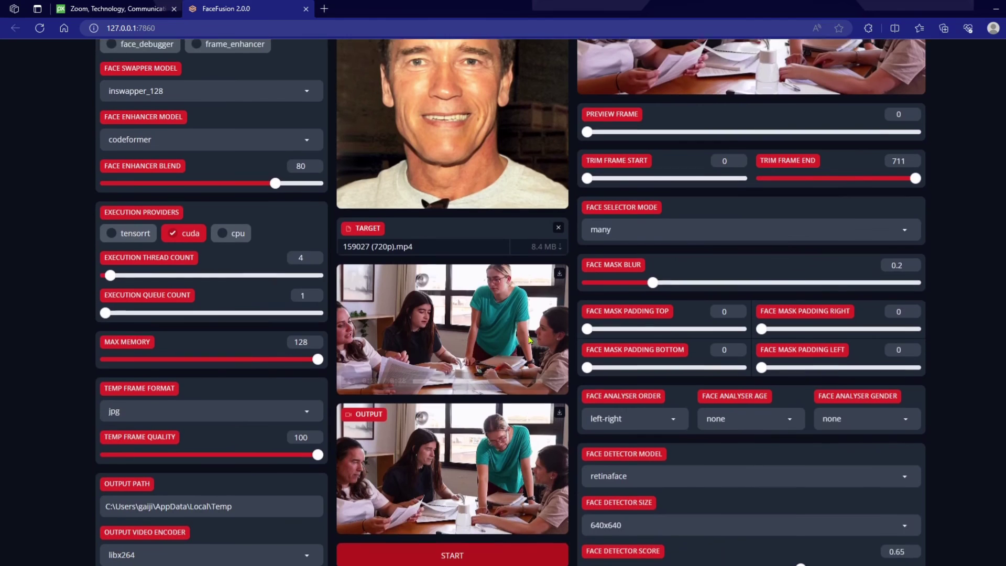
mouse_move(402, 458)
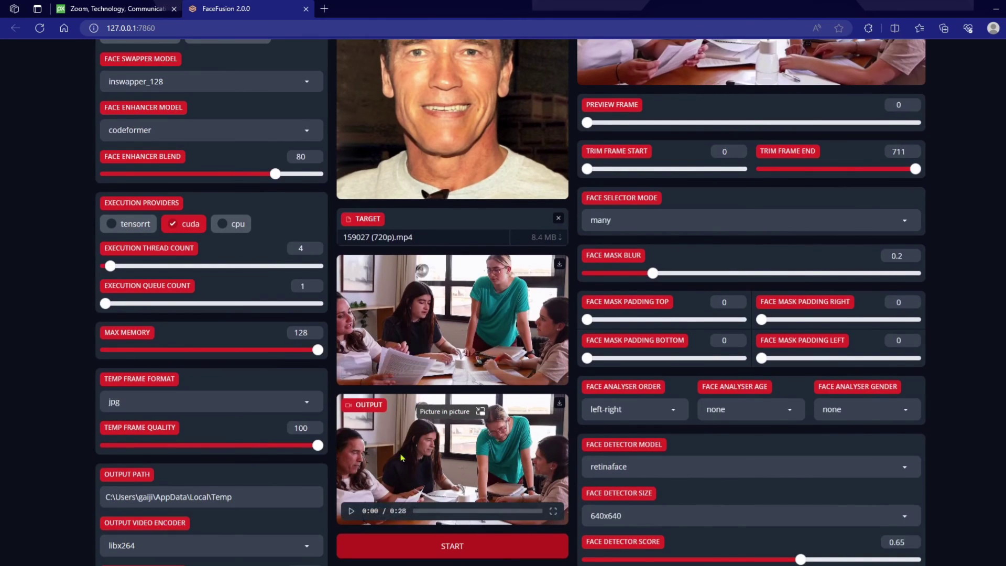